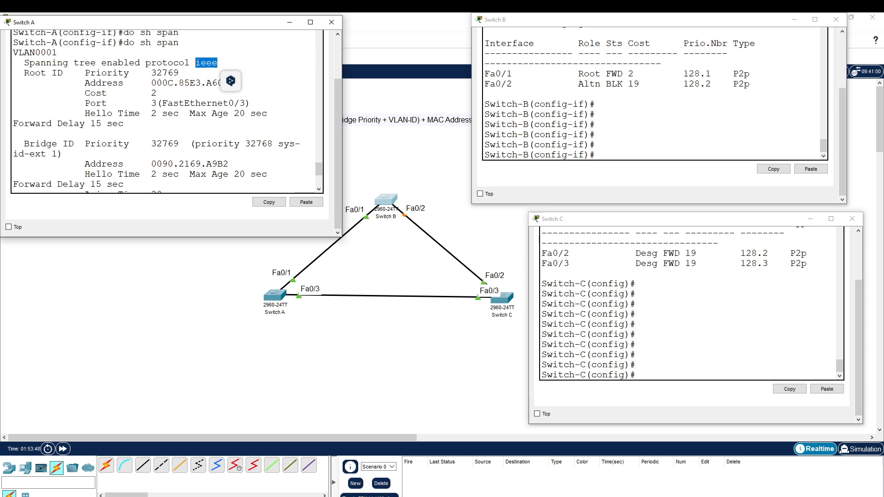
Leave interface configuration on Switch A and set its spanning-tree mode to rapid-pvst.
scroll(166, 111, "down", 5)
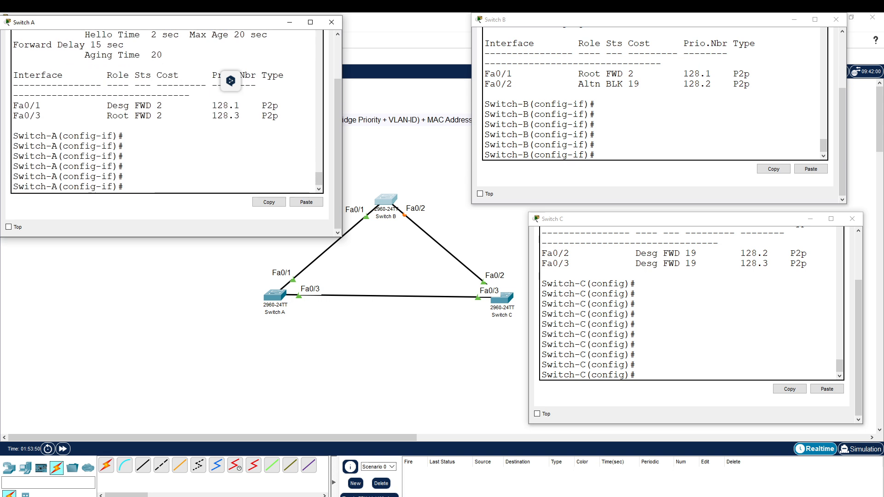
type("exi")
key("Return")
type("span")
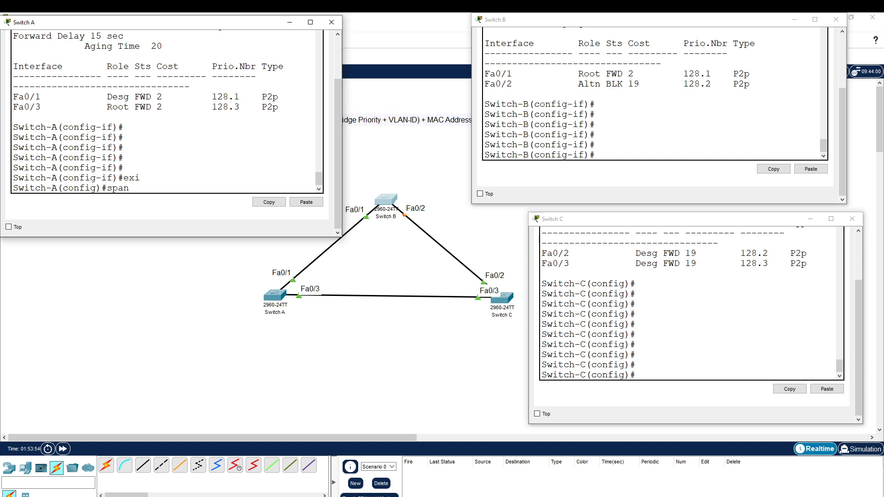
key("Tab")
type("mo")
key("Tab")
type("ra")
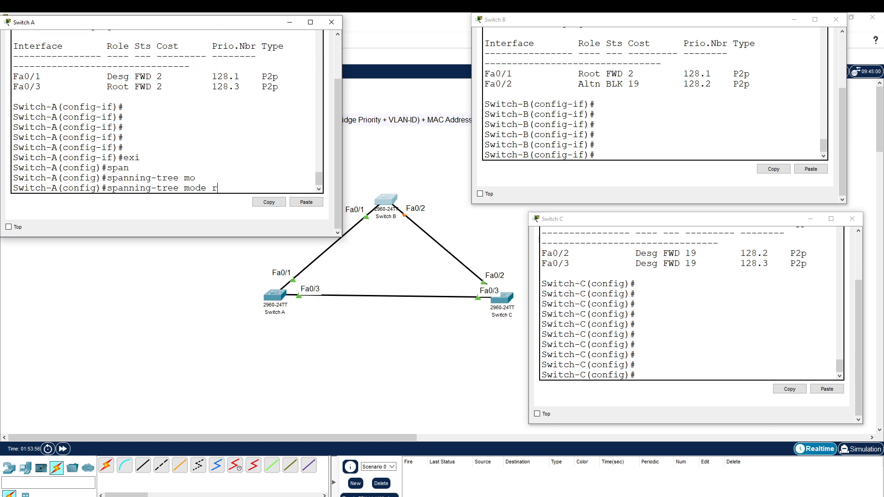
key("Tab")
key("Return")
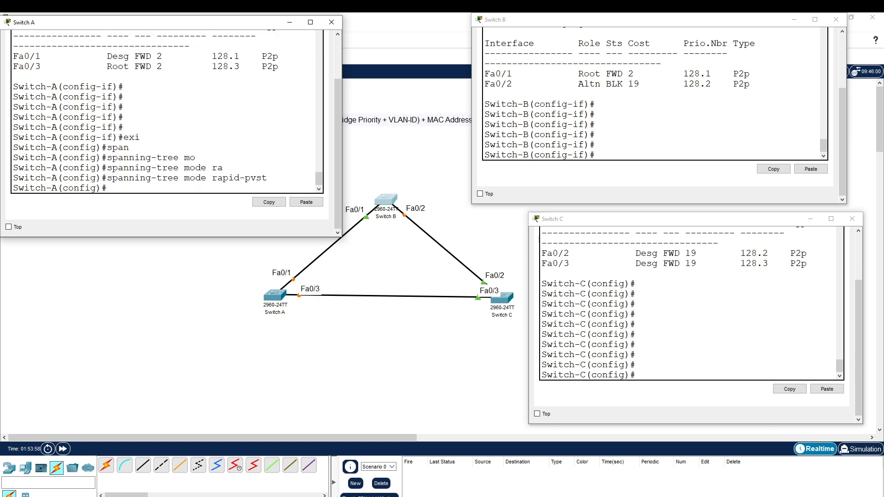
Switch the spanning-tree mode of Switch B to rapid with the command span mo ra.
left_click(596, 114)
key("Up")
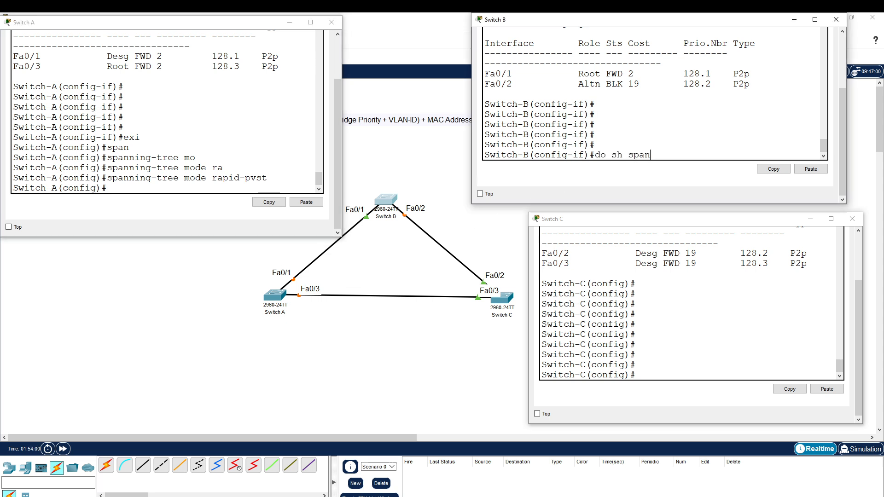
key("BackSpace")
key("BackSpace")
key("BackSpace")
key("BackSpace")
key("BackSpace")
key("BackSpace")
key("BackSpace")
key("BackSpace")
key("BackSpace")
key("BackSpace")
type("span mo ra")
key("Return")
key("Return")
Switch the spanning-tree mode of Switch C to rapid with the command spa mo ra.
left_click(644, 314)
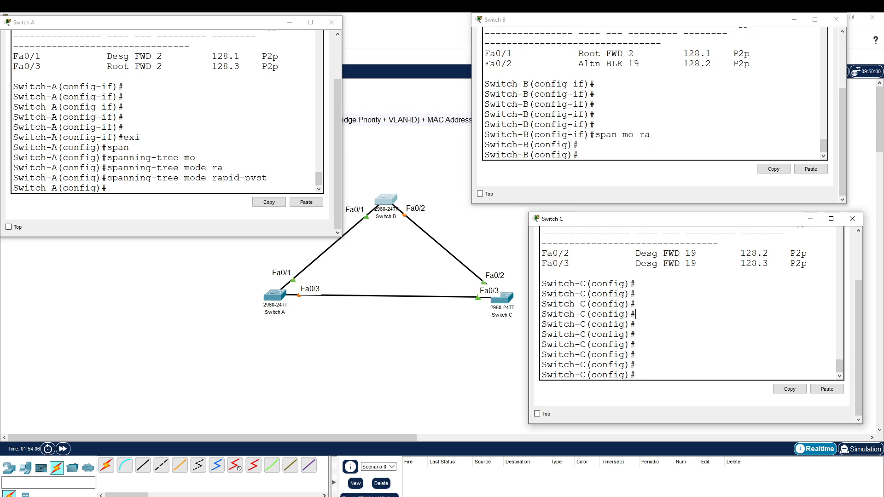
type("spa mo ra")
key("Return")
key("Return")
key("Return")
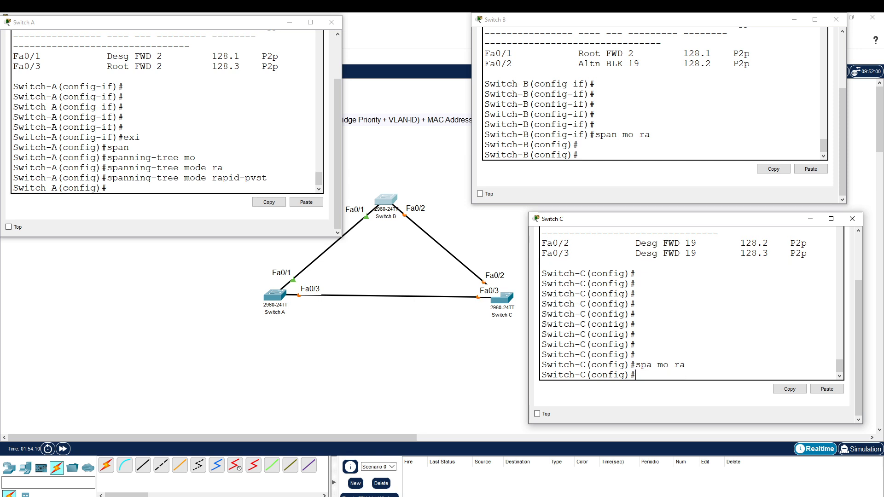
Show the spanning-tree status on Switch C with do sh span and check which protocol is enabled.
type("do sh span")
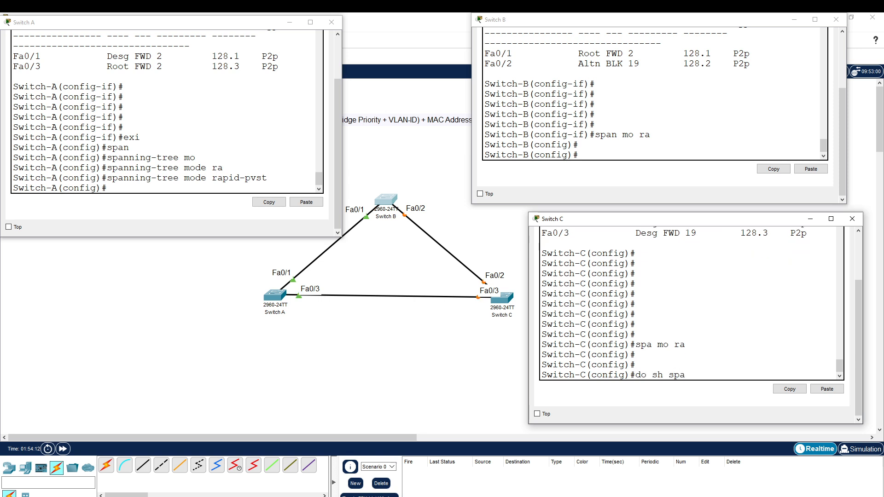
key("Return")
scroll(692, 303, "up", 3)
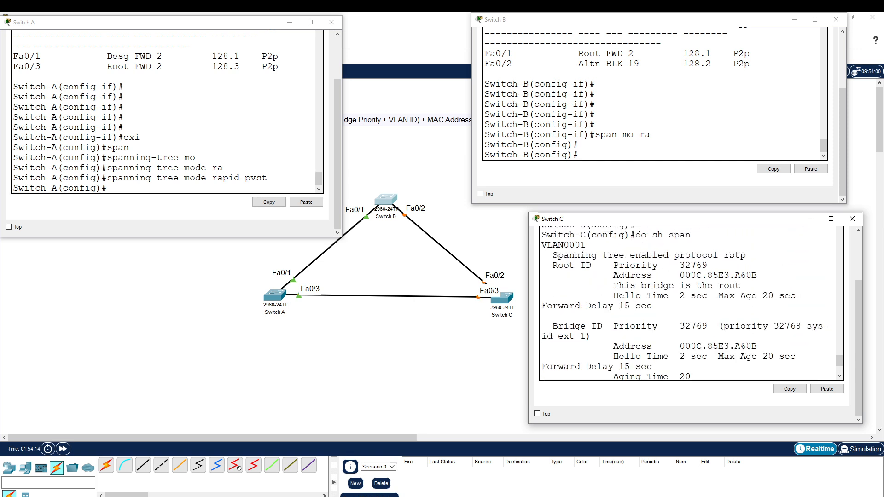
double_click(734, 255)
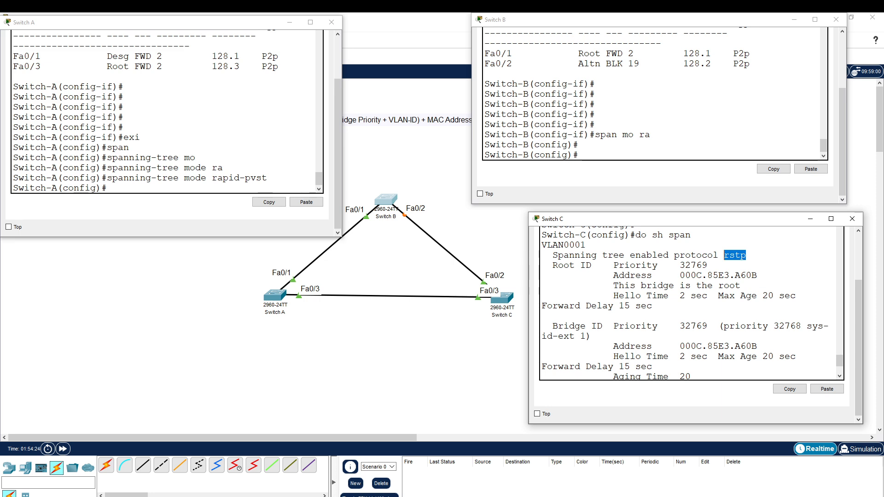
scroll(540, 238, "down", 3)
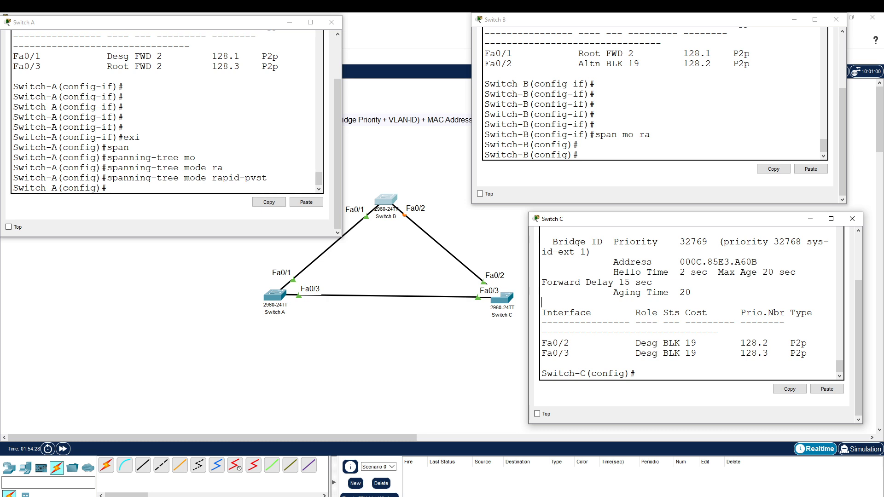
Compare the root and bridge addresses and the priority in Switch C's spanning-tree output with the Bridge ID formula on the workspace.
key("Return")
key("Return")
key("Return")
key("Return")
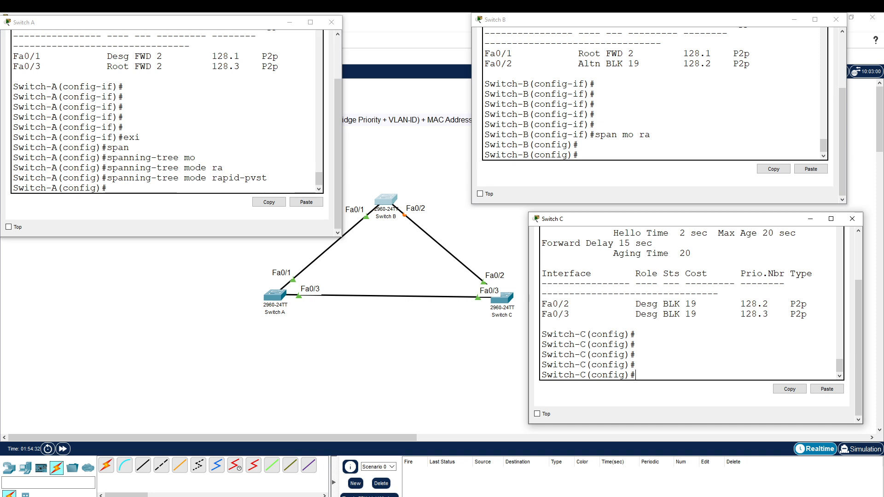
scroll(692, 303, "up", 3)
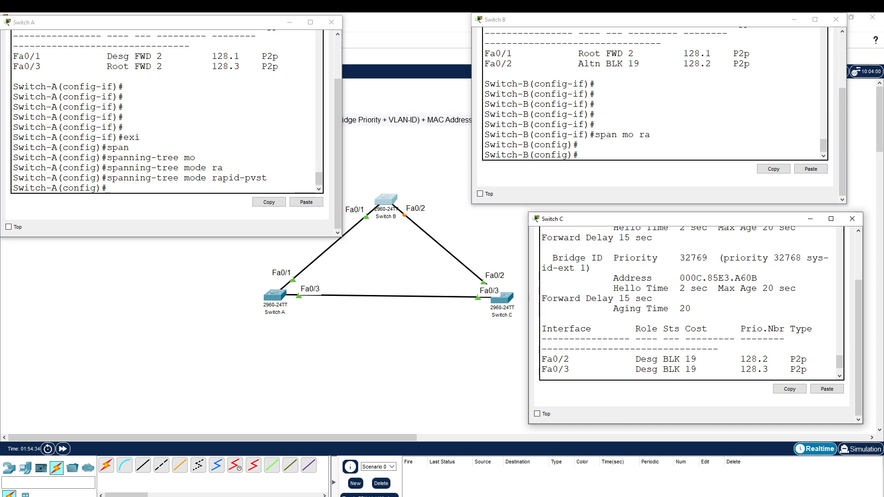
left_click_drag(756, 306, 695, 305)
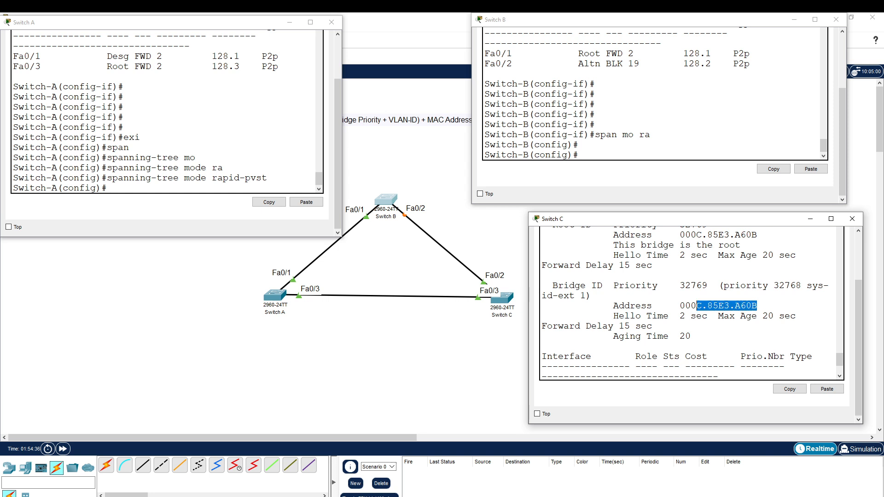
left_click_drag(756, 235, 669, 235)
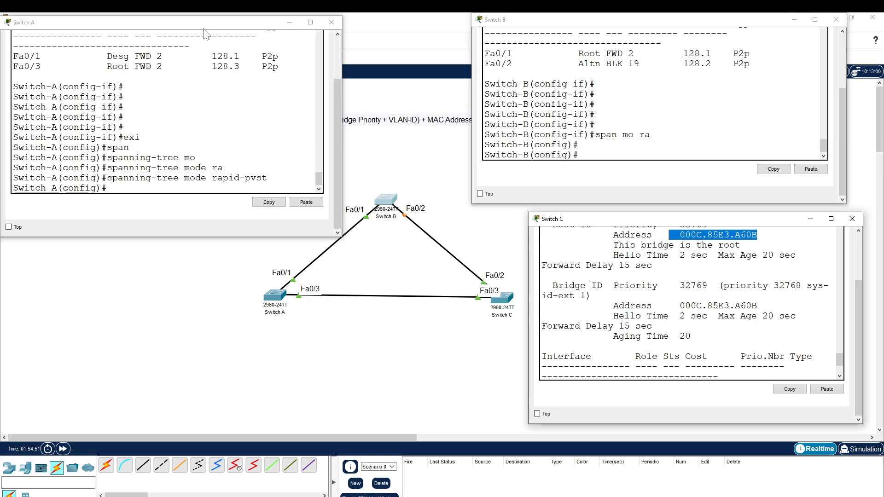
left_click_drag(204, 27, 250, 180)
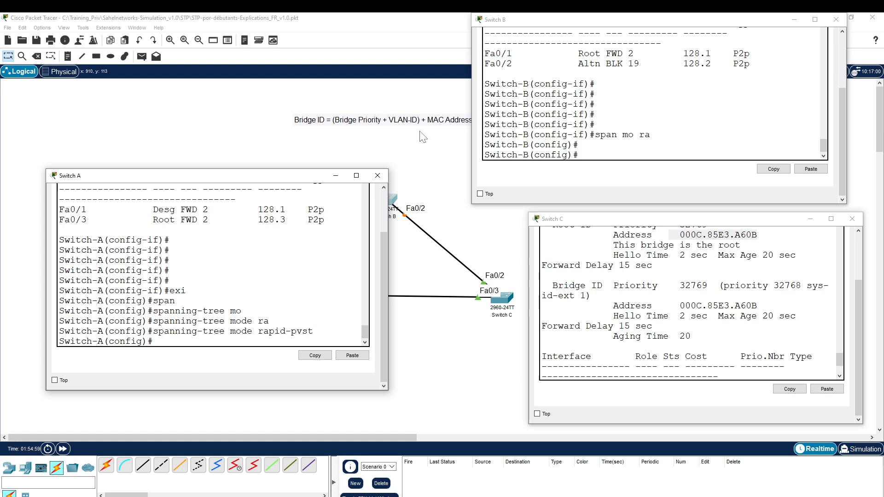
scroll(685, 302, "up", 2)
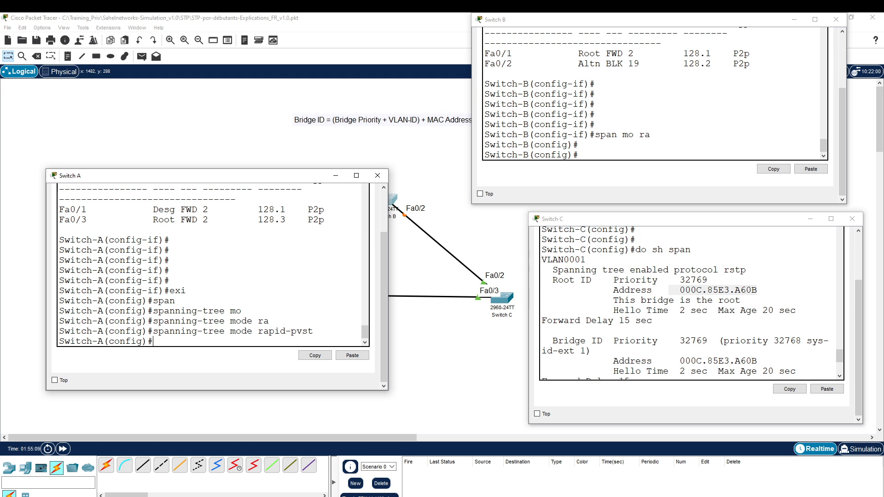
left_click_drag(707, 279, 680, 280)
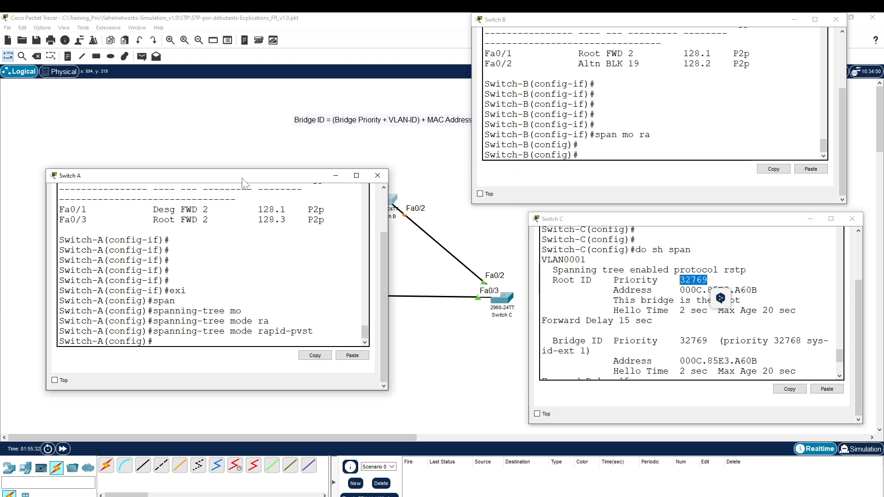
left_click_drag(244, 180, 201, 50)
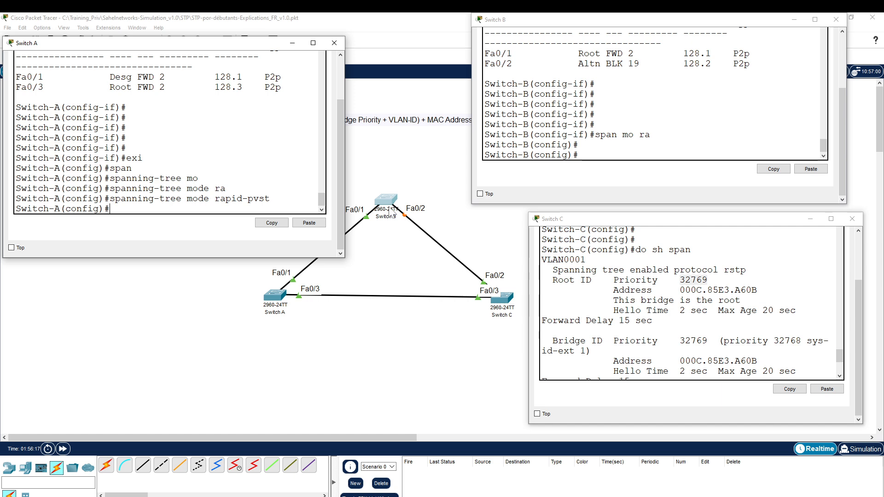
Set the spanning-tree bridge priority of Switch B to 4096 for VLANs 1-4094.
left_click(591, 162)
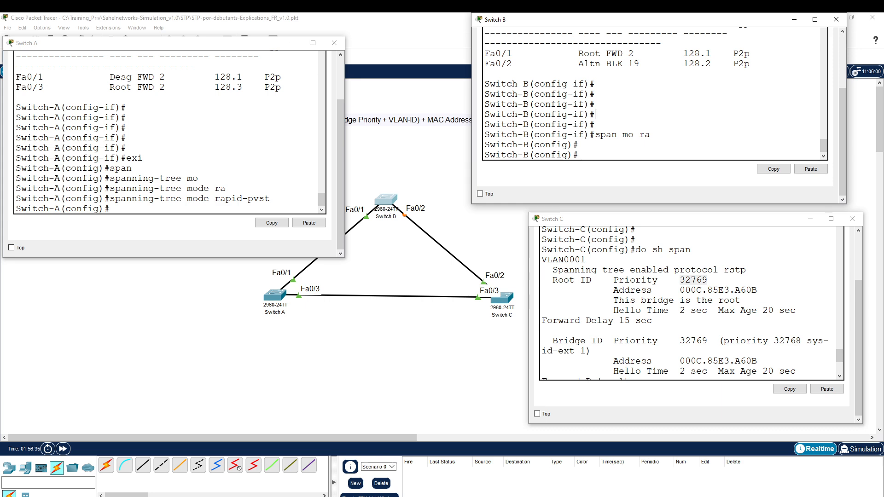
type("span")
scroll(656, 92, "up", 2)
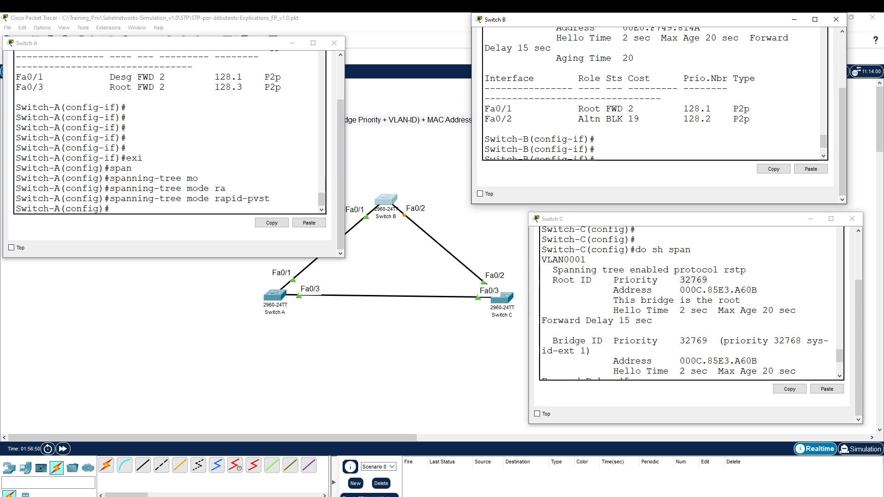
type("span mo ra")
key("Return")
type("span")
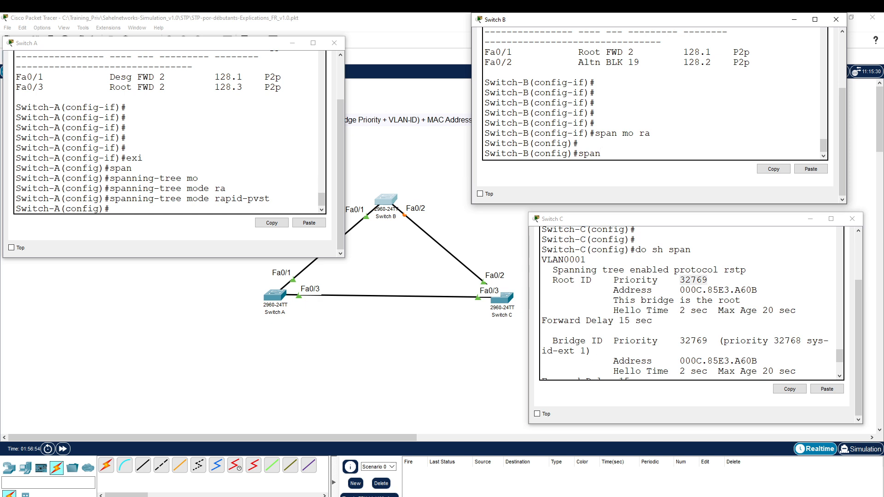
key("Tab")
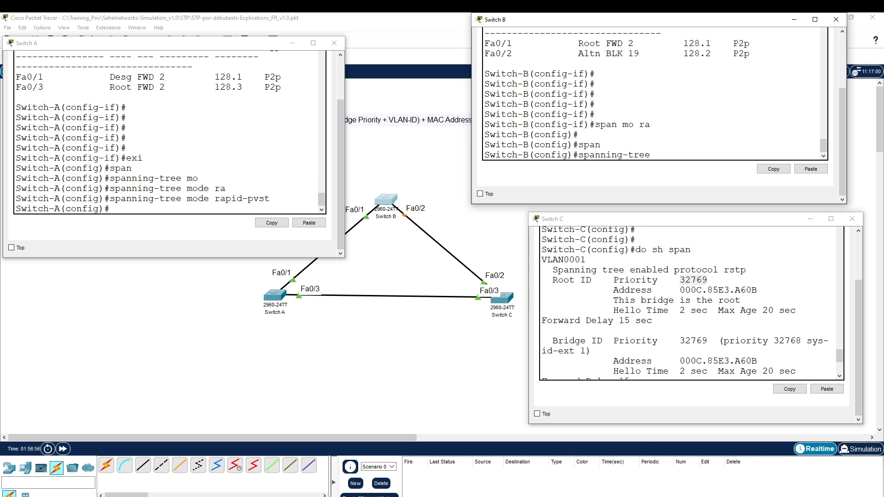
type("vl")
key("Tab")
type("1-409")
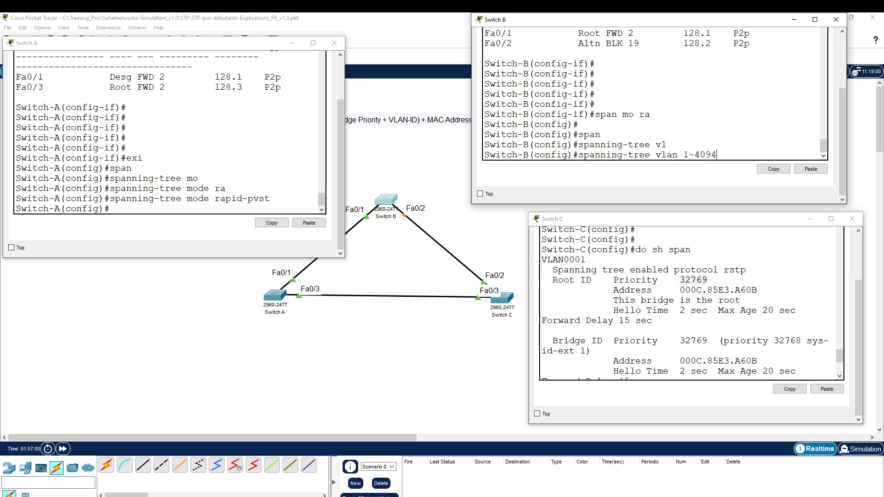
type("4 pr")
key("Tab")
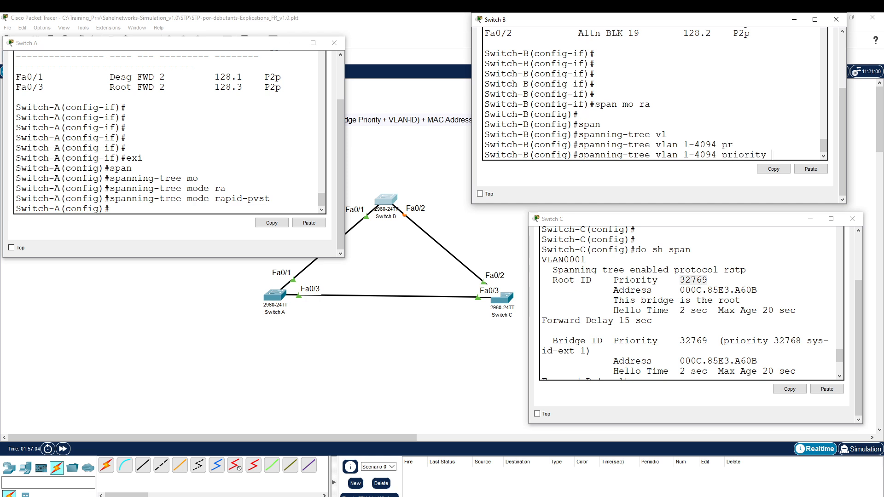
type("?4096")
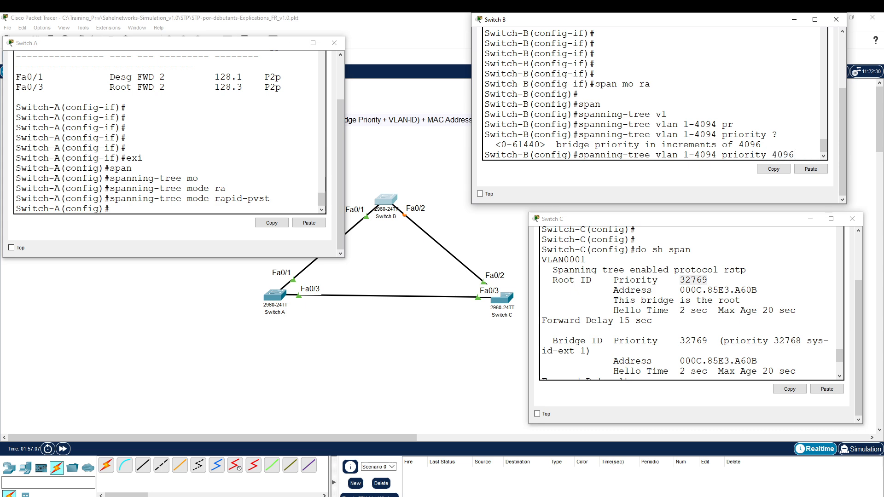
key("Return")
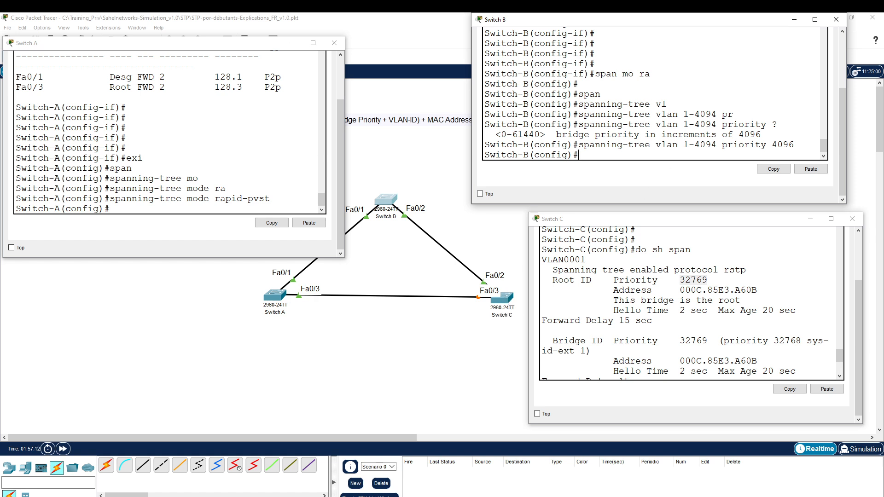
Show the spanning-tree status on Switch B with do sh span and examine its root ID, bridge priority and Fa0/1 port cost.
type("do sh psan")
key("BackSpace")
key("BackSpace")
key("BackSpace")
key("BackSpace")
type("span")
key("Return")
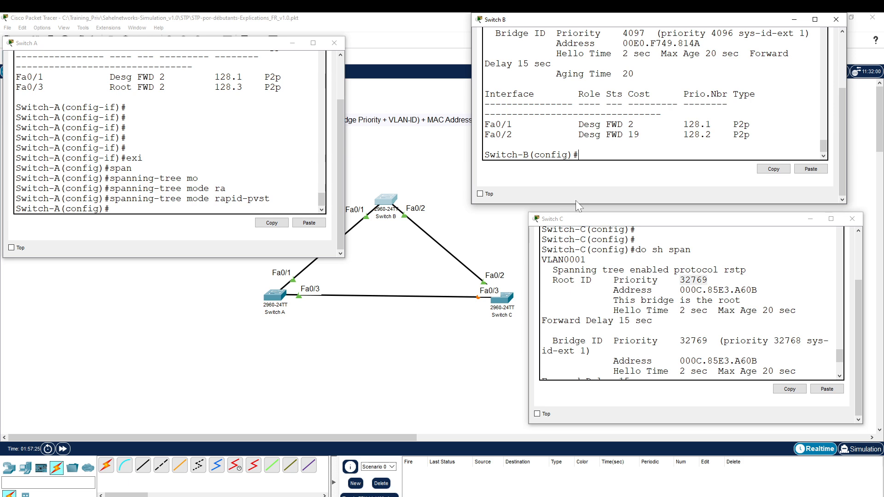
scroll(653, 92, "up", 3)
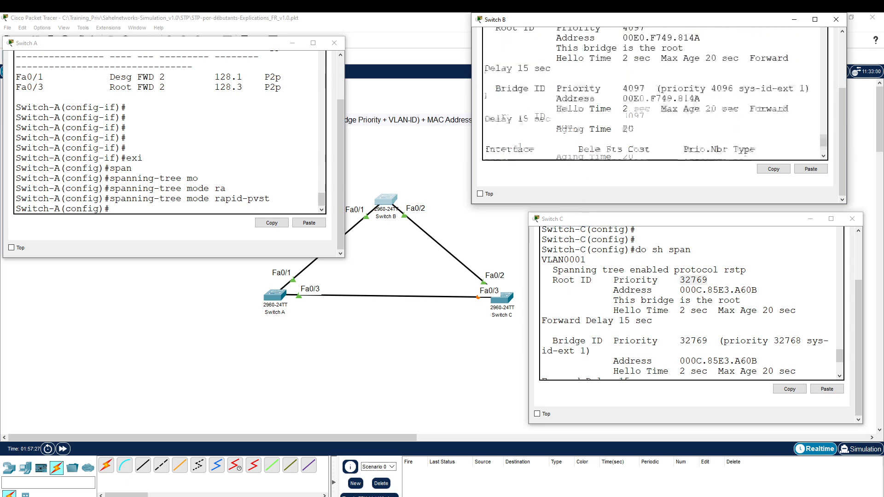
scroll(612, 159, "down", 6)
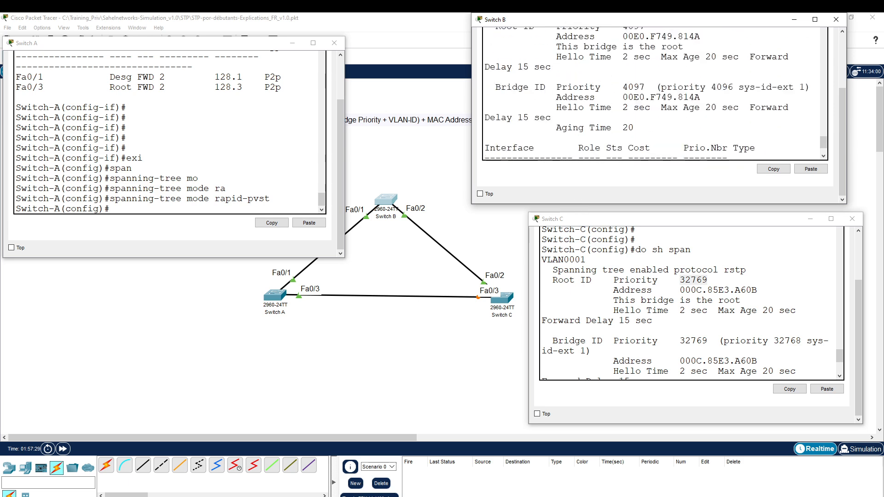
scroll(611, 158, "up", 5)
scroll(611, 159, "down", 5)
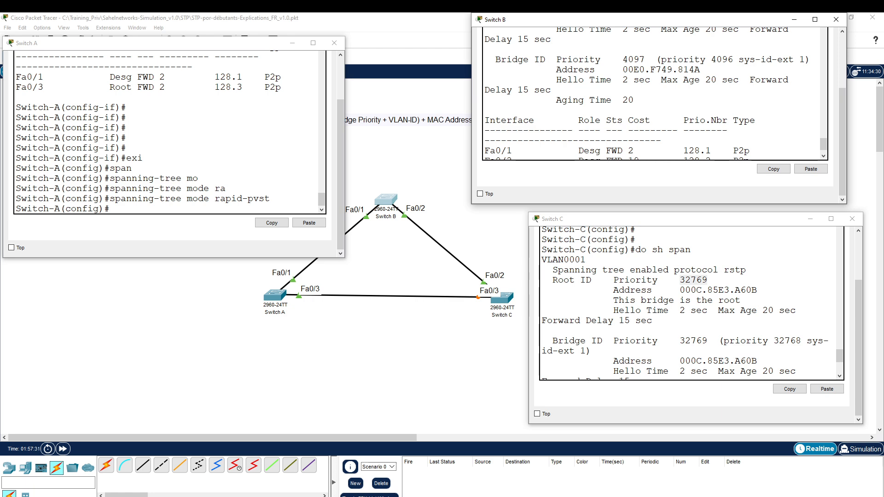
left_click_drag(622, 150, 639, 151)
scroll(640, 94, "down", 1)
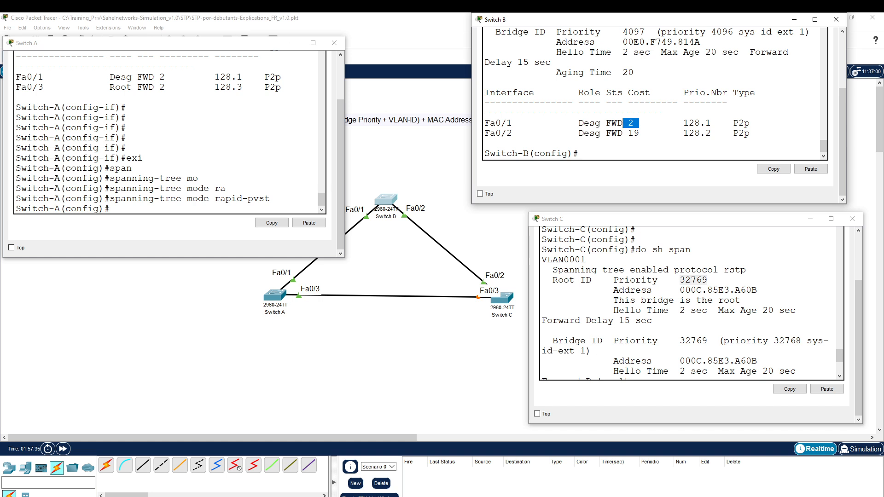
Set the spanning-tree cost of interface fa0/1 on Switch B to 19.
left_click(640, 127)
type("int fa0/")
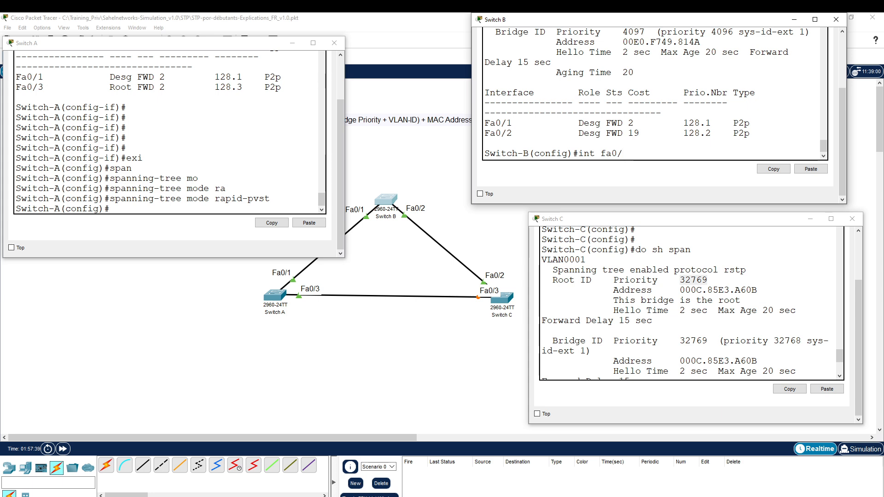
type("1")
key("Return")
type("s")
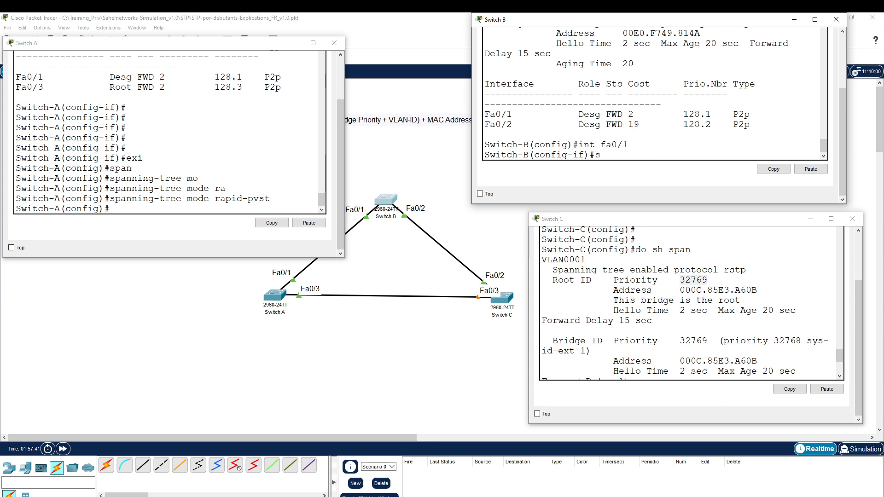
key("Tab")
type("p")
key("Tab")
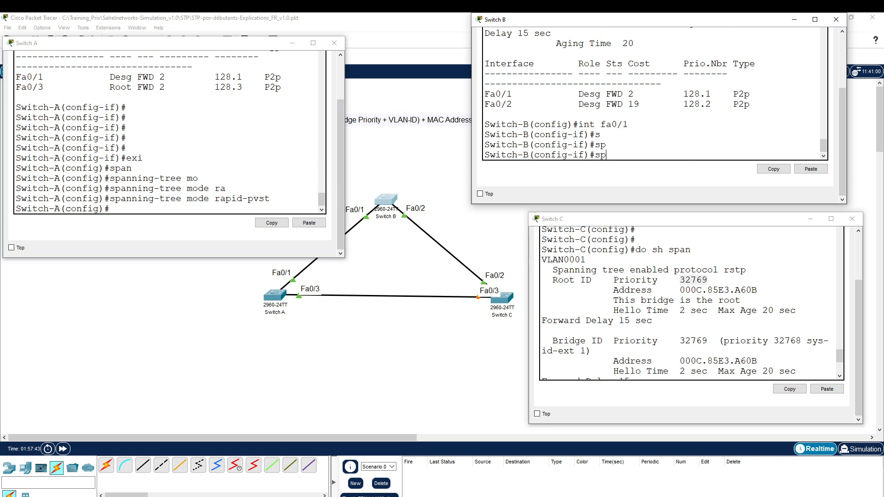
type("an")
key("Tab")
type("co")
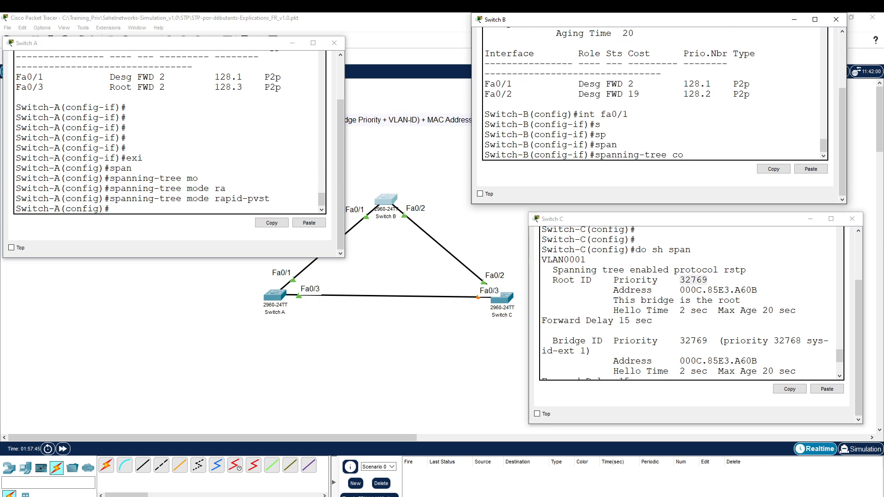
type("st 19")
key("Return")
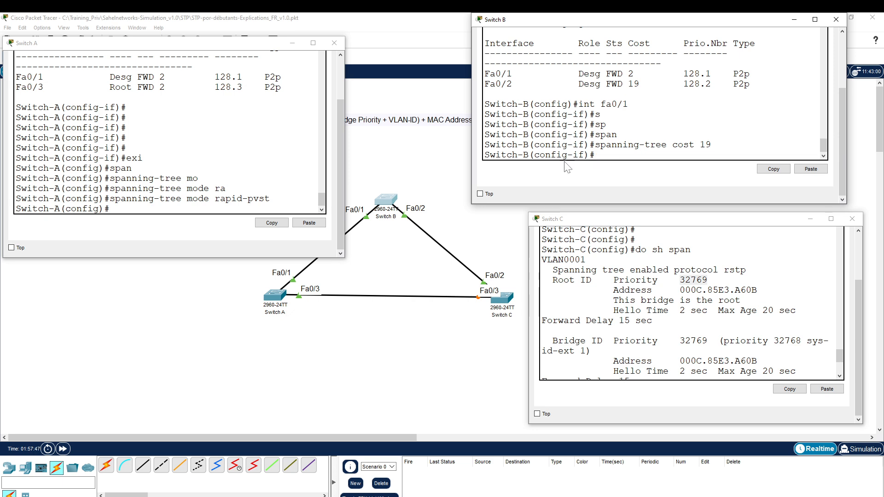
Set the spanning-tree cost of interface fa0/3 on Switch A to 19.
left_click(125, 118)
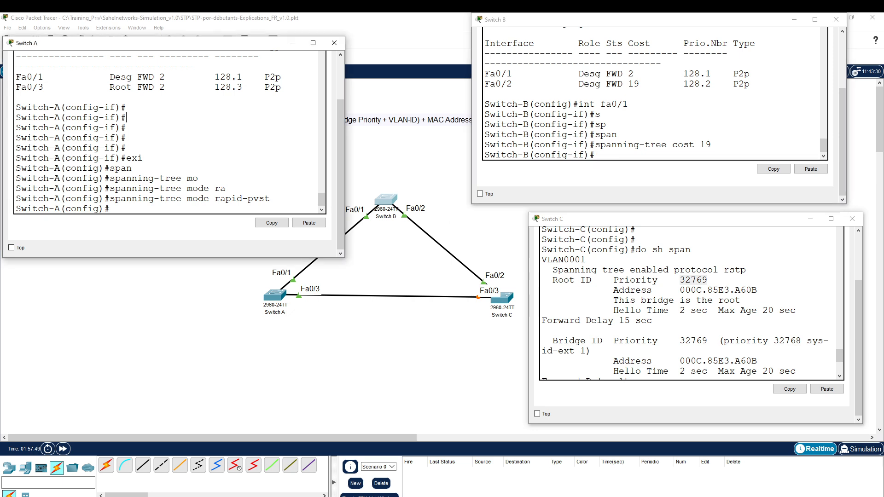
key("Up")
key("Up")
key("Up")
key("Up")
key("Up")
key("Return")
type("span")
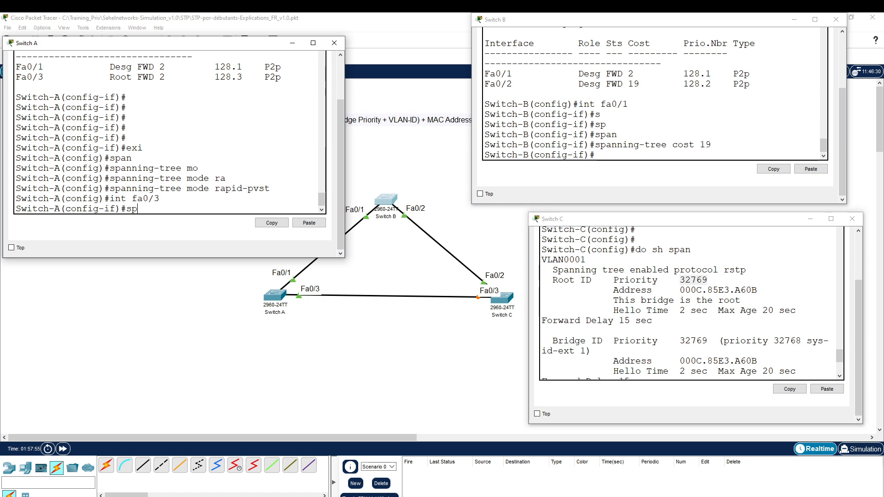
key("Tab")
type("co")
key("Tab")
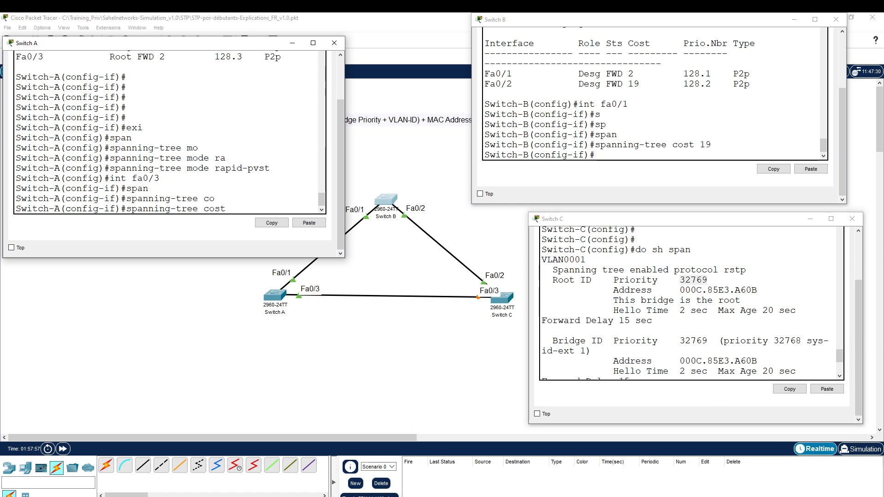
type("19")
key("Return")
Set the spanning-tree cost of interface fa0/1 on Switch A to 19.
key("Up")
key("Up")
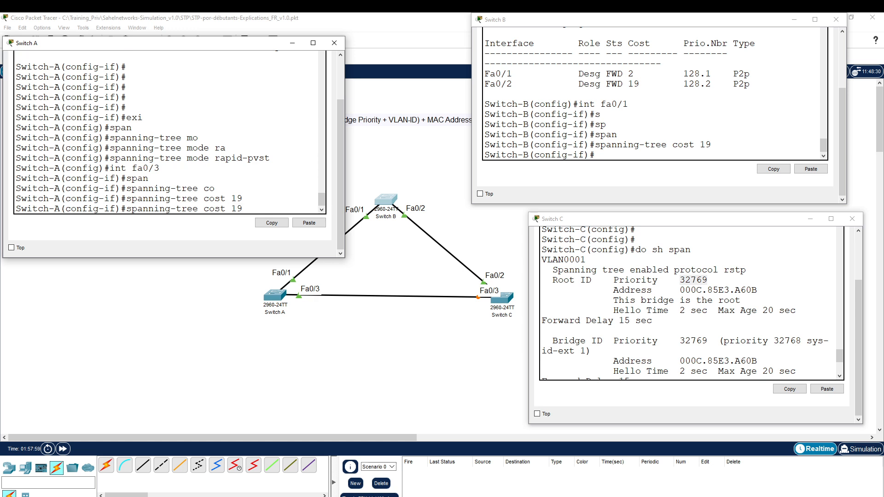
key("BackSpace")
type("1")
key("Return")
type("span")
key("Tab")
type("c")
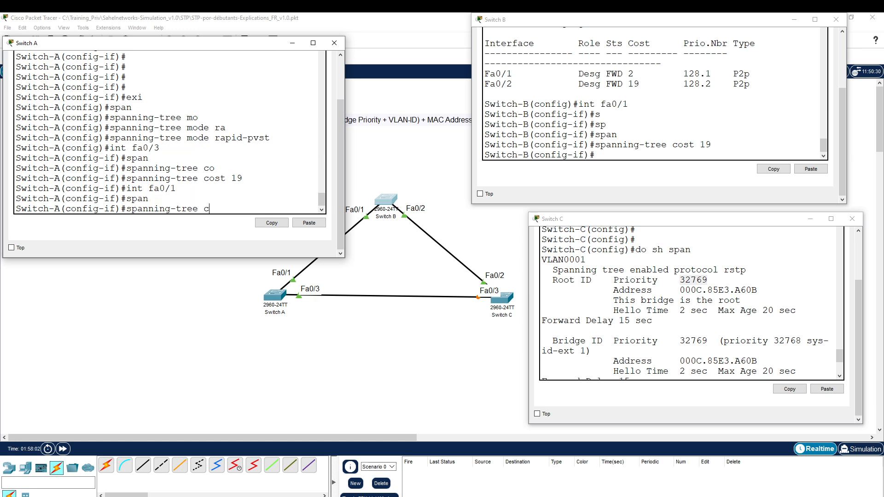
type("os")
key("Tab")
type("19")
key("Return")
Show the spanning-tree status on Switch A with do sh span and check the costs of Fa0/1 and Fa0/3.
key("Return")
key("Return")
key("Return")
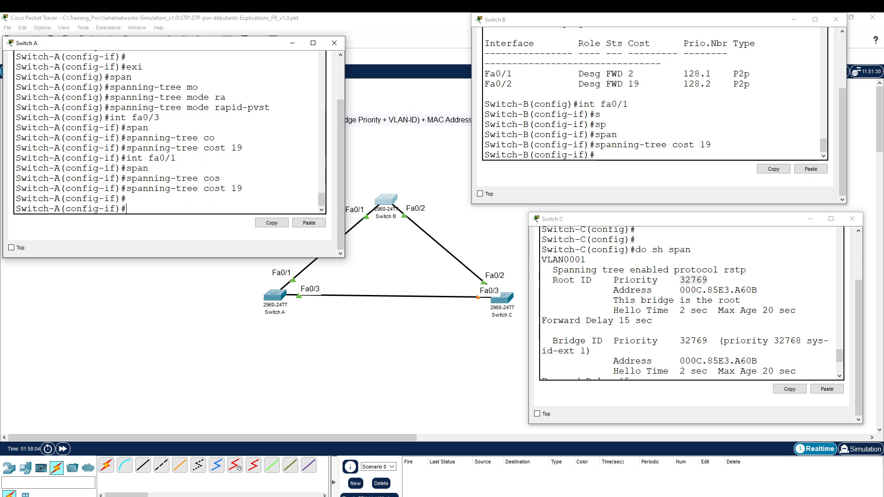
type("do sh span")
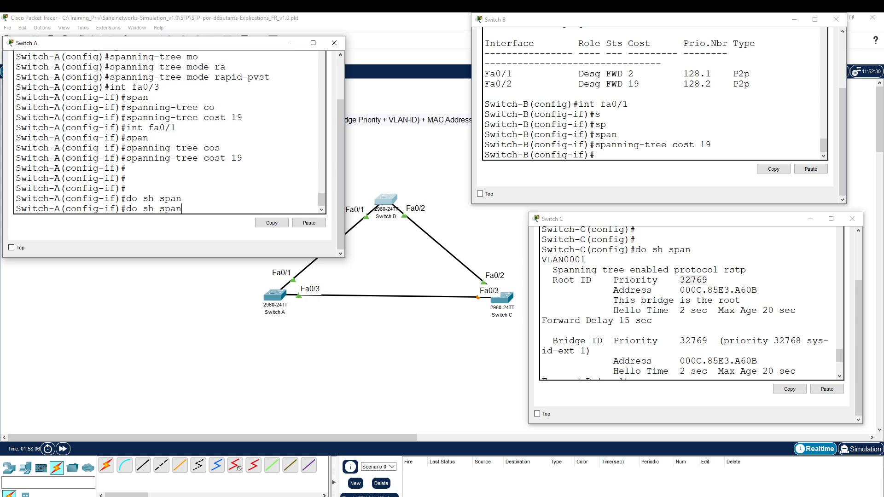
key("Return")
key("Return")
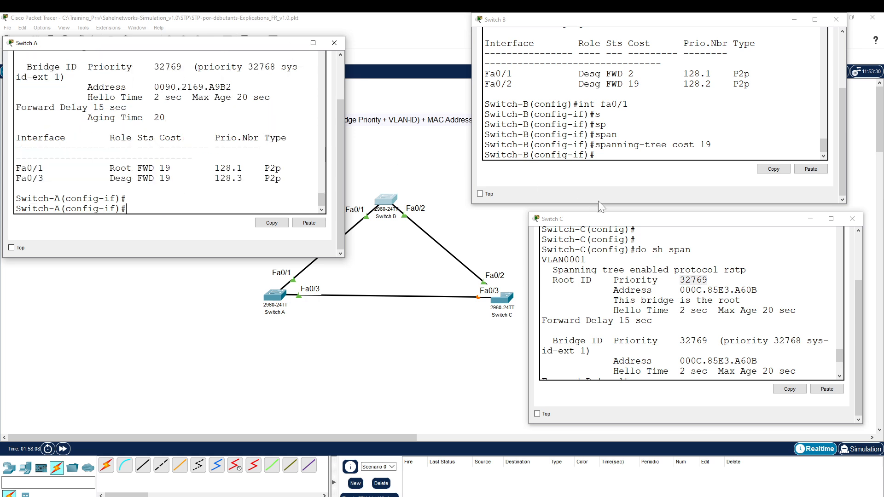
Show the spanning-tree status on Switch B with do sh span and compare its port roles and costs with Switch A's Fa0/3 entry.
left_click(617, 134)
type("do sh ops")
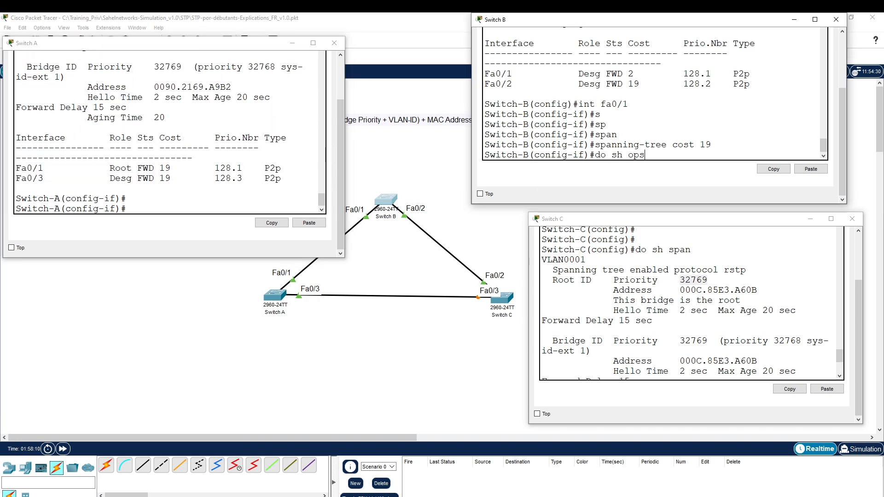
key("BackSpace")
key("BackSpace")
type("sp")
key("Tab")
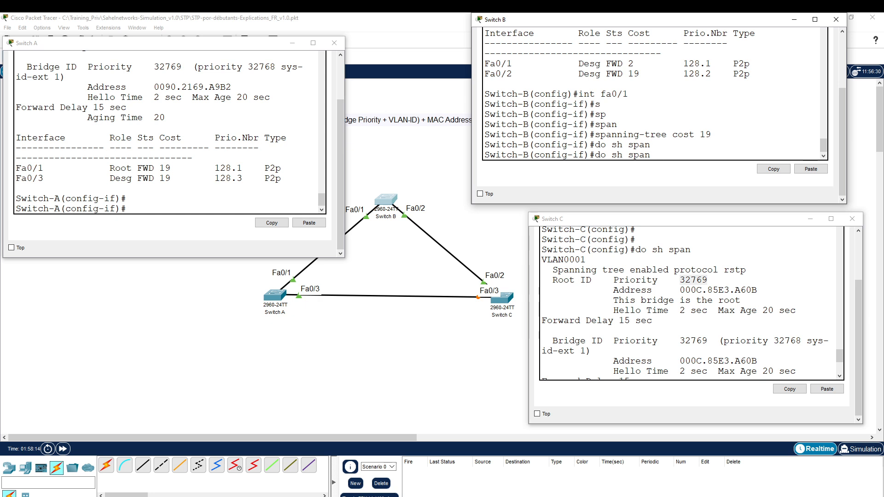
key("Return")
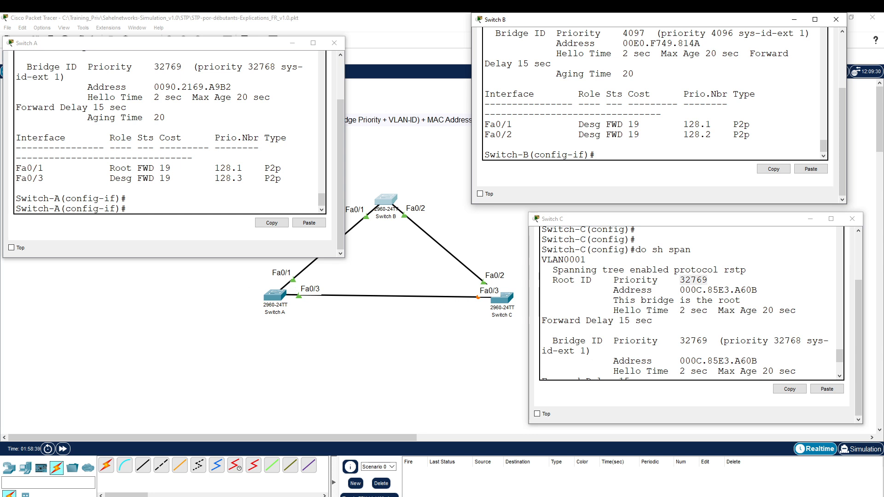
left_click_drag(16, 178, 43, 178)
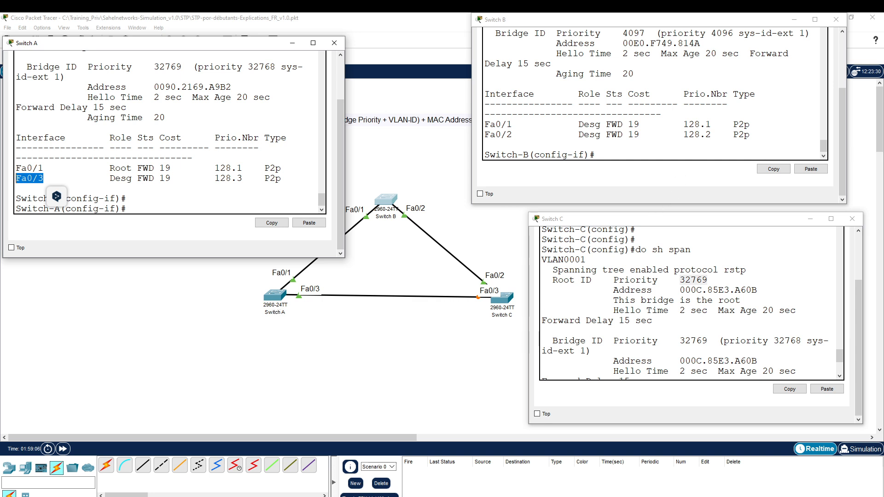
Show the running configuration of Switch B with do sh run and examine its spanning-tree VLAN priority line.
left_click(650, 148)
key("Return")
type("do sh run")
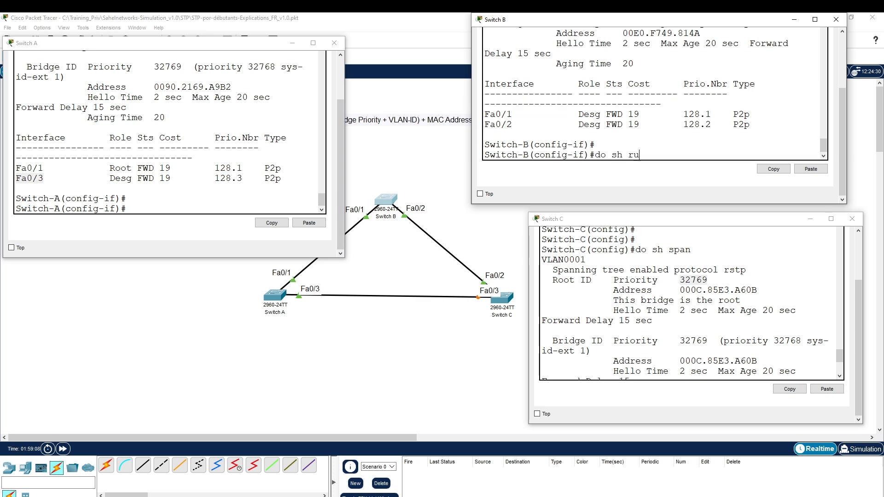
key("Return")
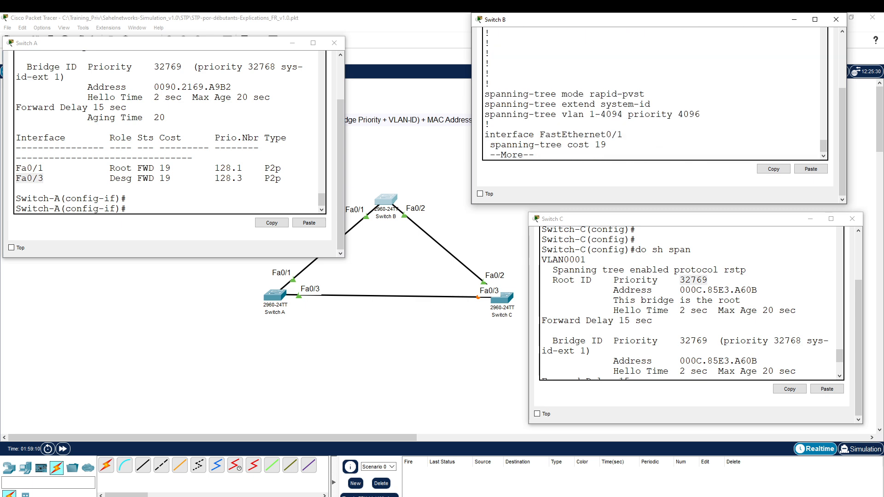
left_click_drag(701, 115, 678, 114)
left_click(702, 115)
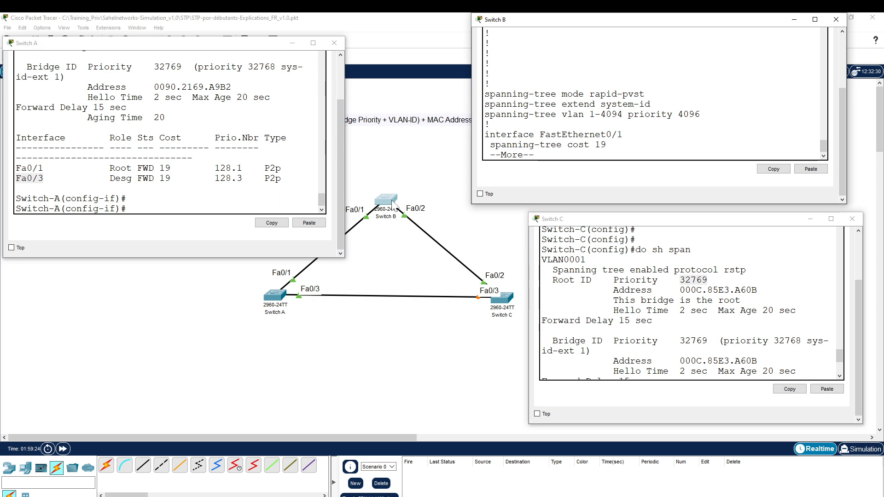
left_click_drag(701, 115, 523, 116)
left_click(523, 116)
Leave interface configuration mode on Switch A and list the options available for spanning-tree vlan 1-4096.
left_click(16, 188)
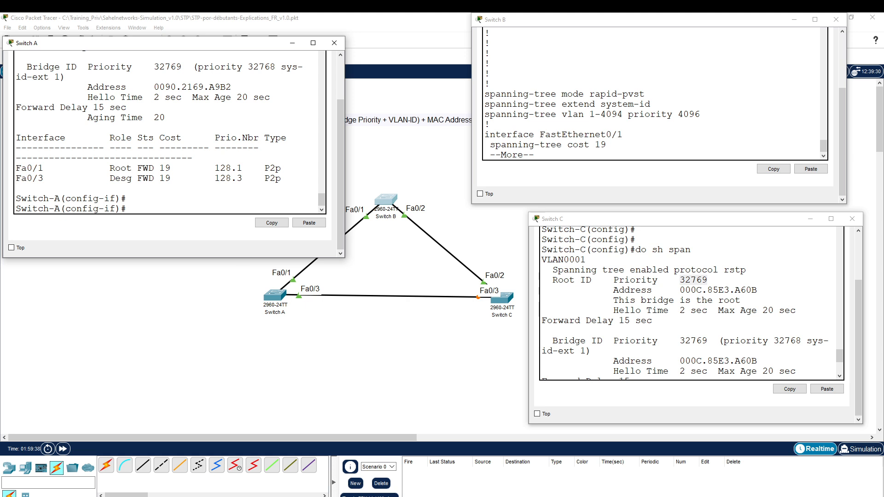
type("exit")
key("Return")
type("span")
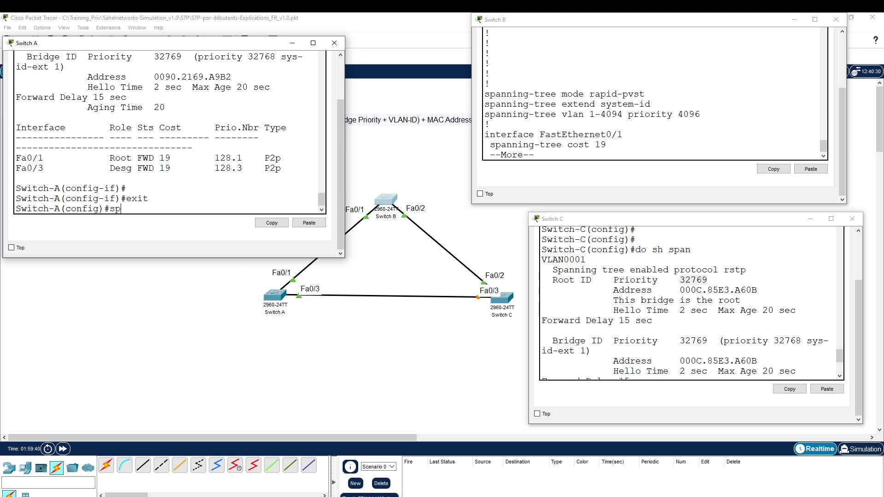
key("Tab")
type("vlan")
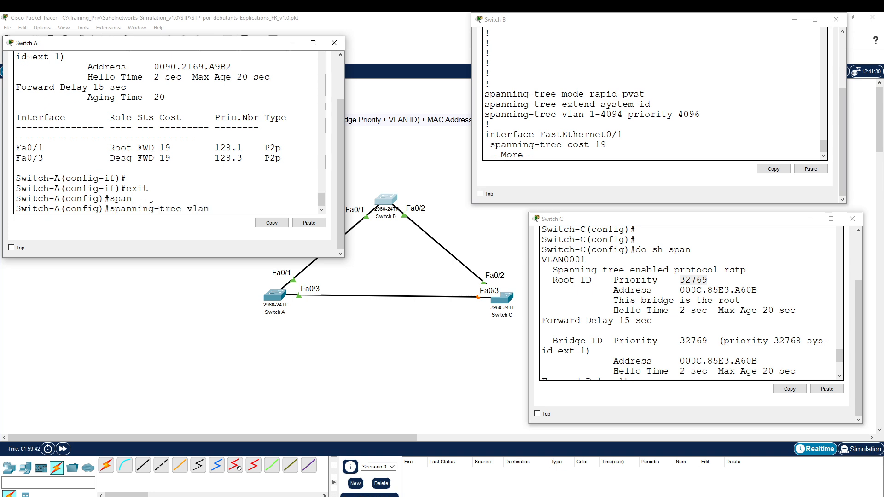
key("Tab")
type("1-")
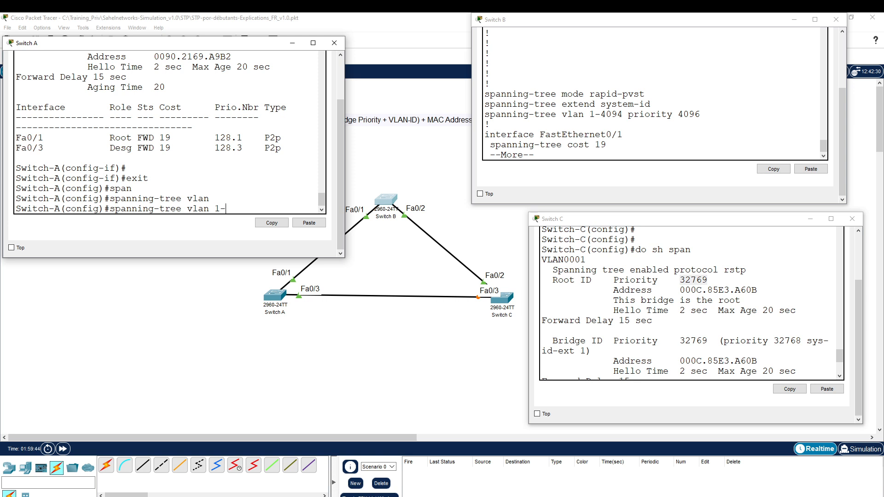
type("4096 ?")
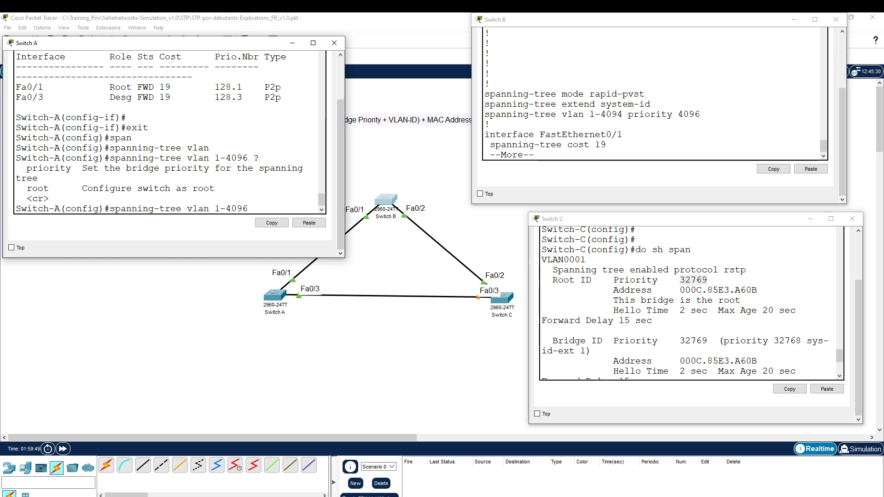
Configure Switch A as primary root for VLANs 1-4096, comparing the priorities shown on Switch B and Switch C before running the command.
type("ro")
key("Tab")
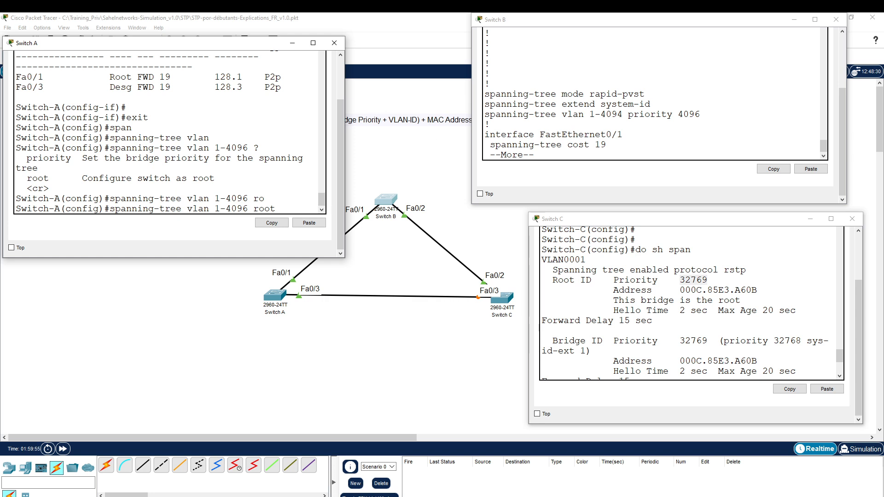
type("?")
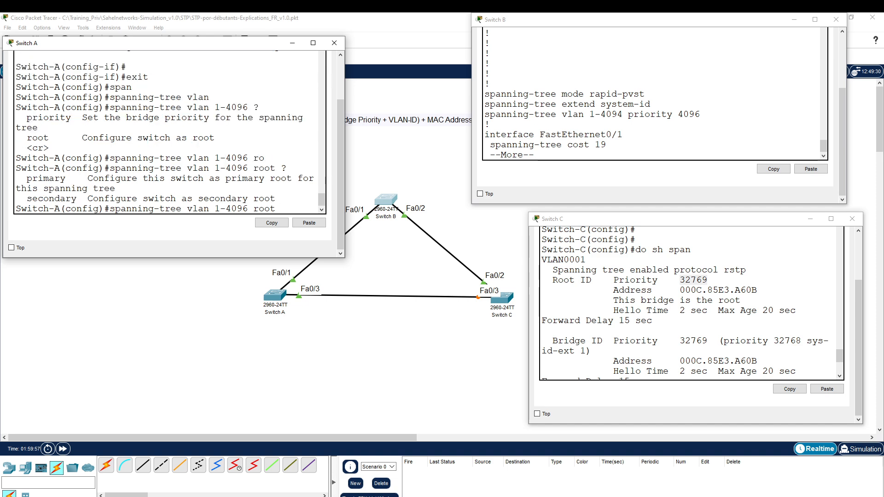
type("pri")
key("Tab")
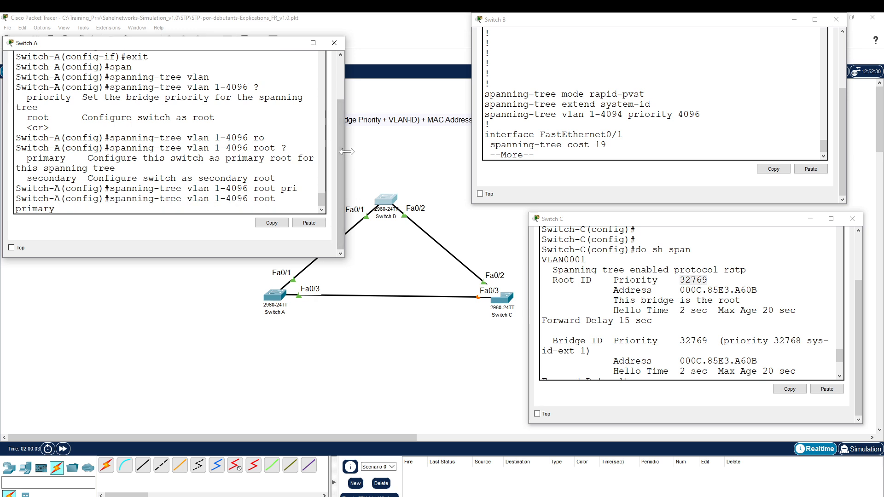
left_click_drag(344, 157, 406, 158)
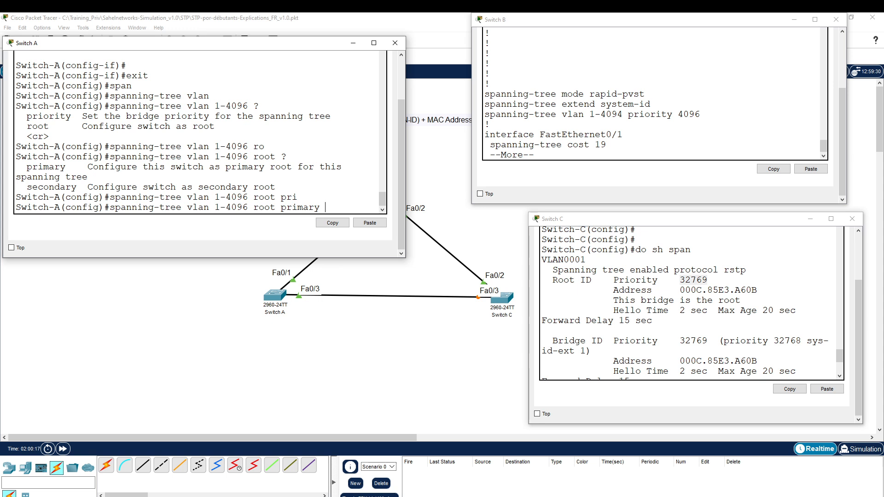
left_click_drag(700, 114, 678, 114)
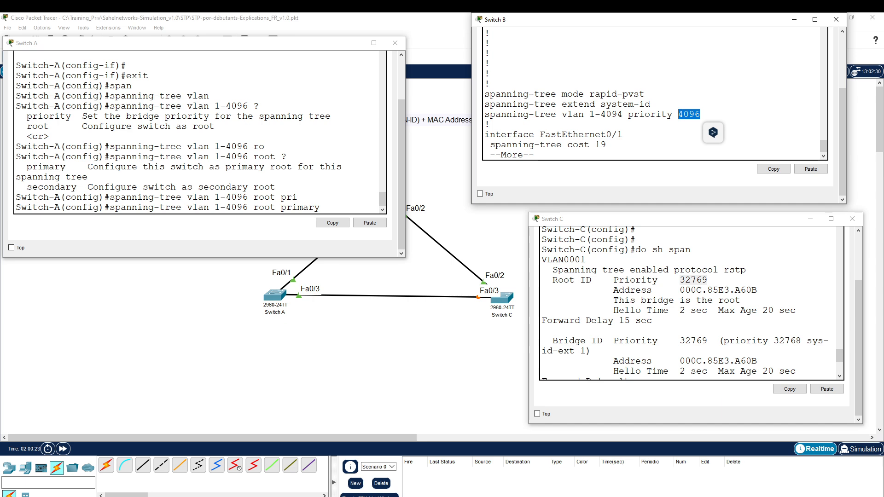
left_click_drag(706, 280, 680, 280)
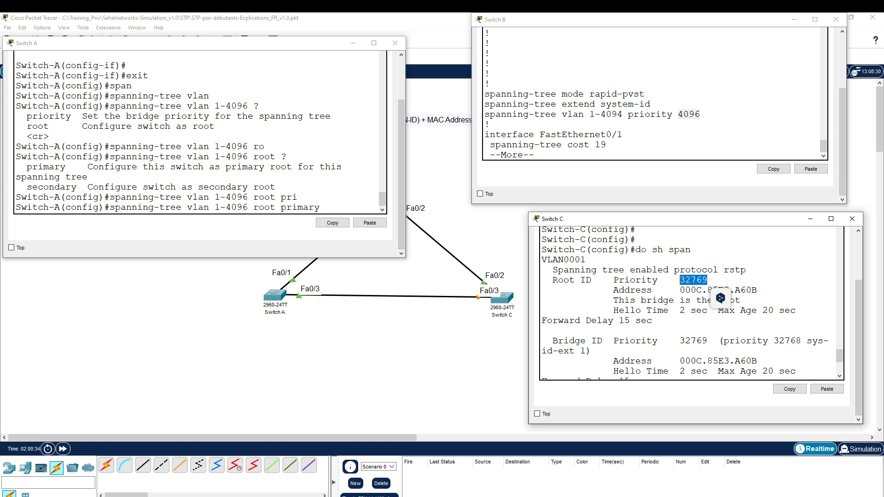
key("alt+Tab")
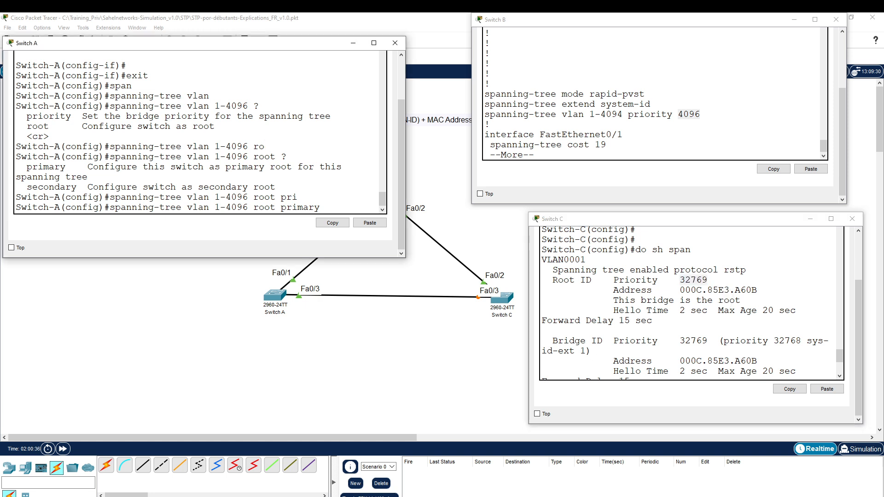
key("Return")
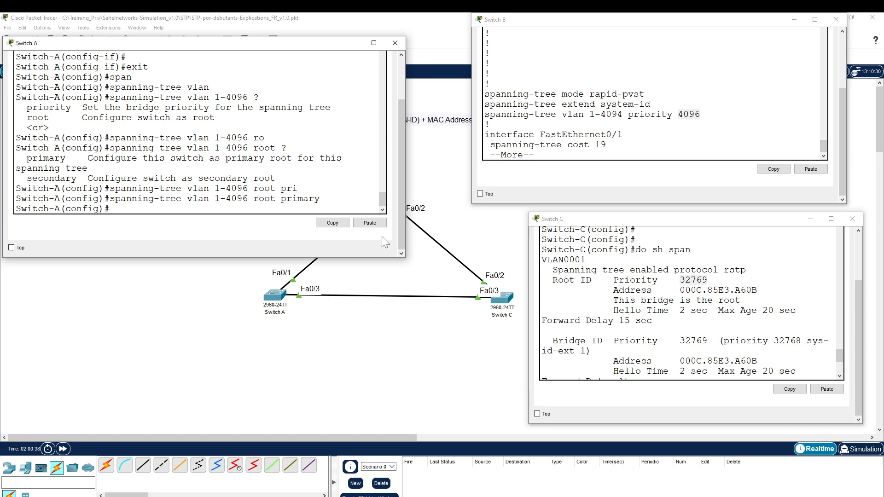
Show the running configuration of Switch A with do sh run to check its spanning-tree VLAN priorities.
left_click_drag(291, 52, 248, 42)
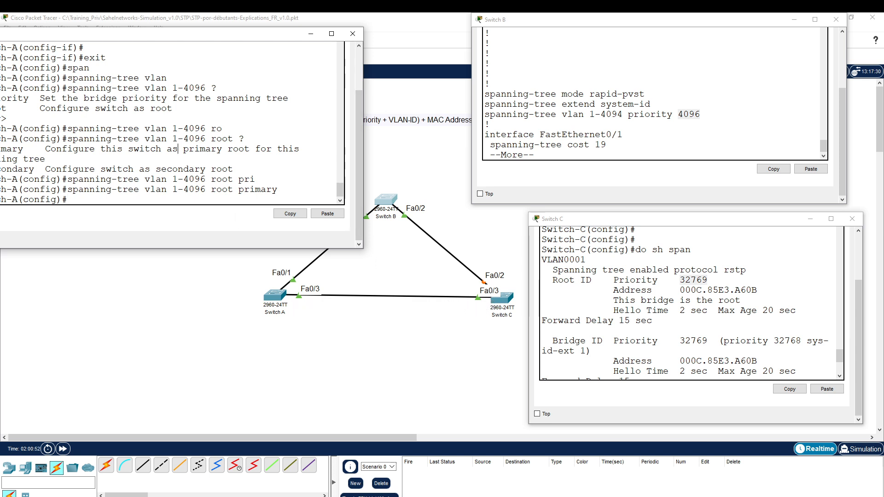
type("do sh run")
key("Return")
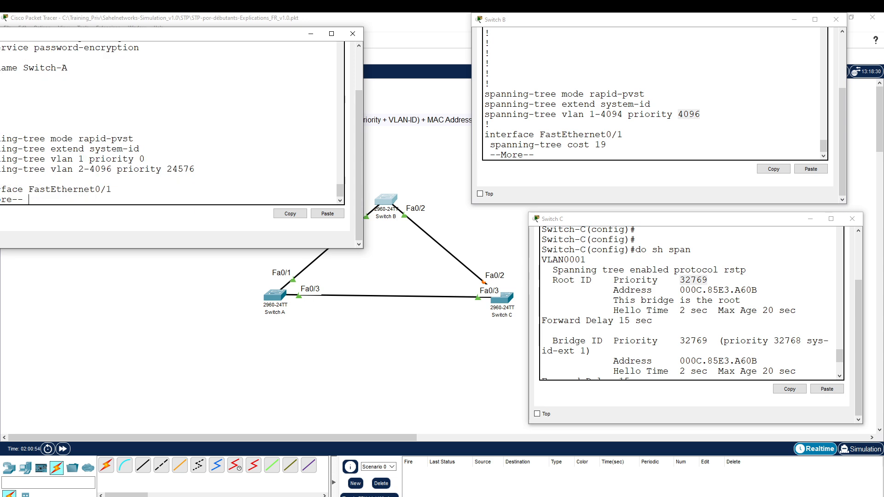
Examine the spanning-tree priority lines for VLAN 1 and VLANs 2-4096 in Switch A's running configuration.
left_click_drag(133, 34, 211, 28)
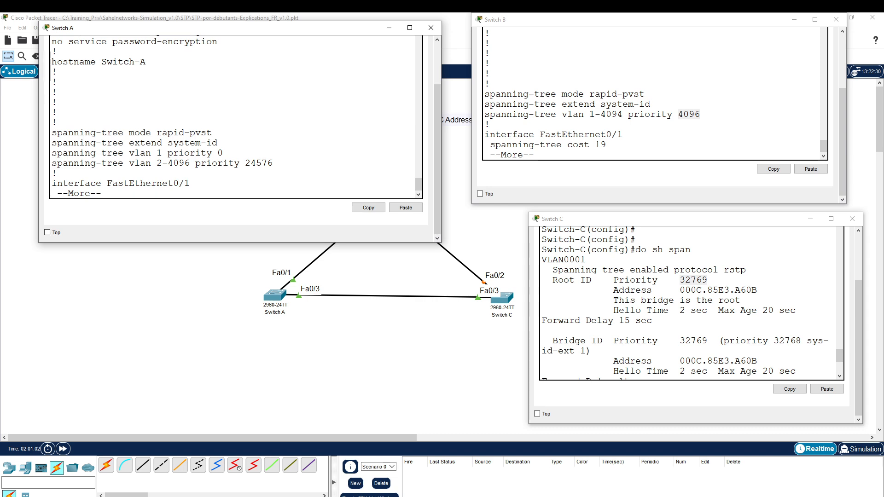
left_click_drag(223, 153, 57, 153)
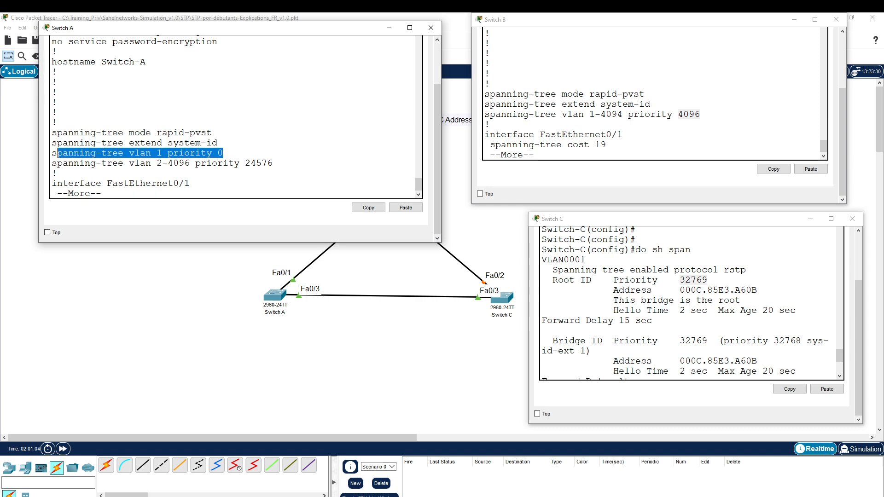
left_click(224, 153)
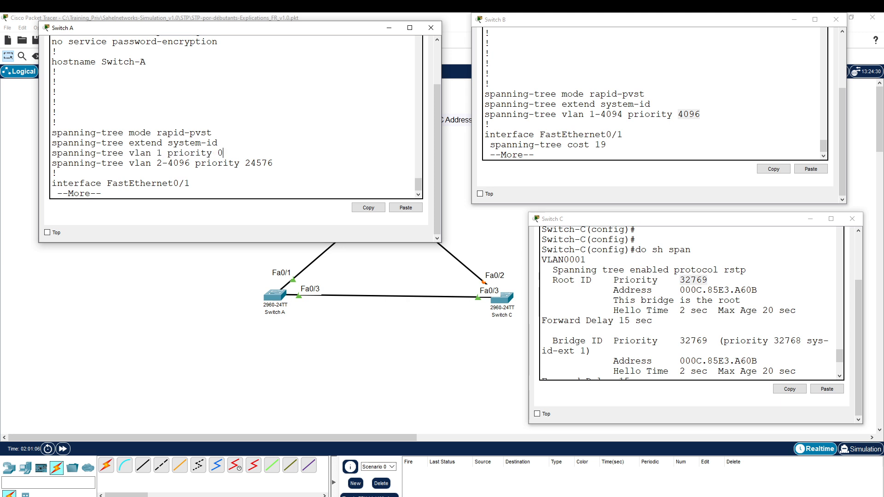
left_click_drag(223, 153, 52, 153)
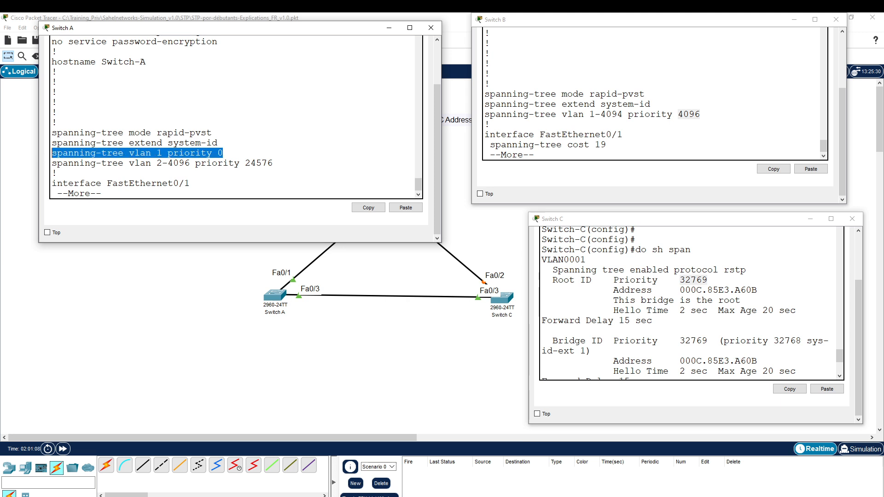
left_click(217, 163)
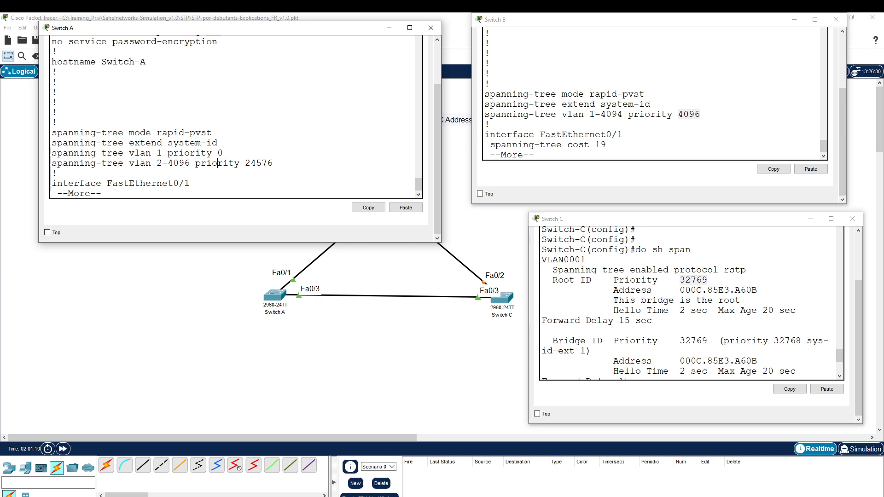
left_click_drag(223, 153, 218, 154)
left_click(224, 153)
left_click_drag(223, 152, 52, 162)
left_click_drag(273, 163, 52, 163)
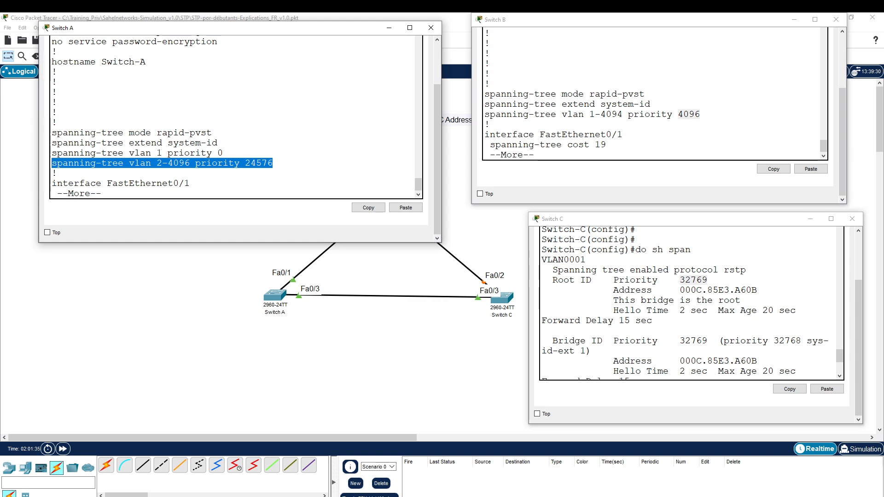
left_click_drag(224, 153, 190, 163)
left_click(223, 153)
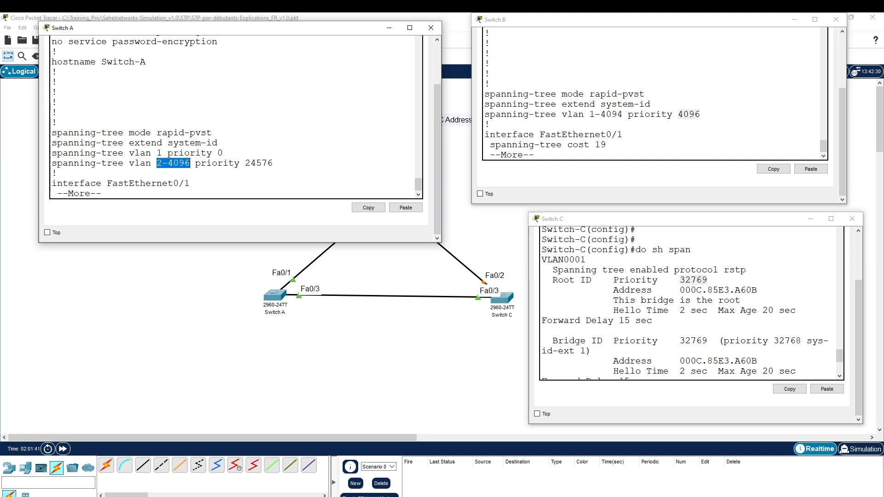
left_click_drag(274, 163, 51, 163)
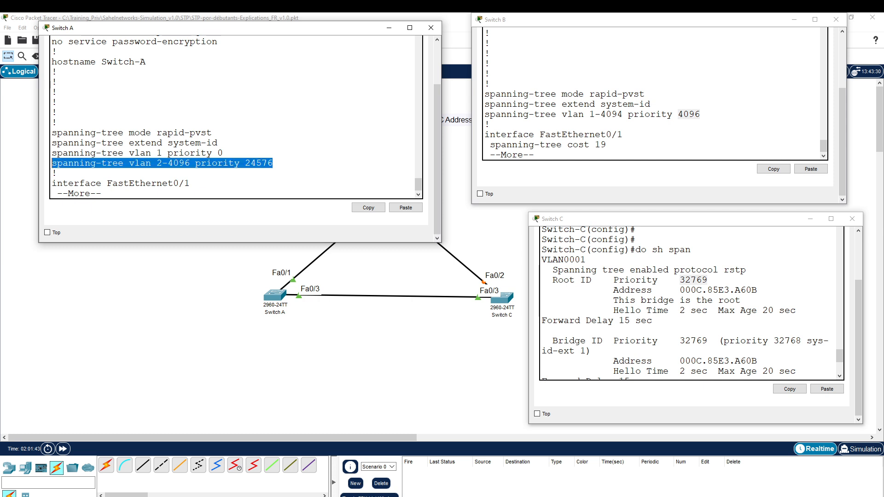
left_click(275, 185)
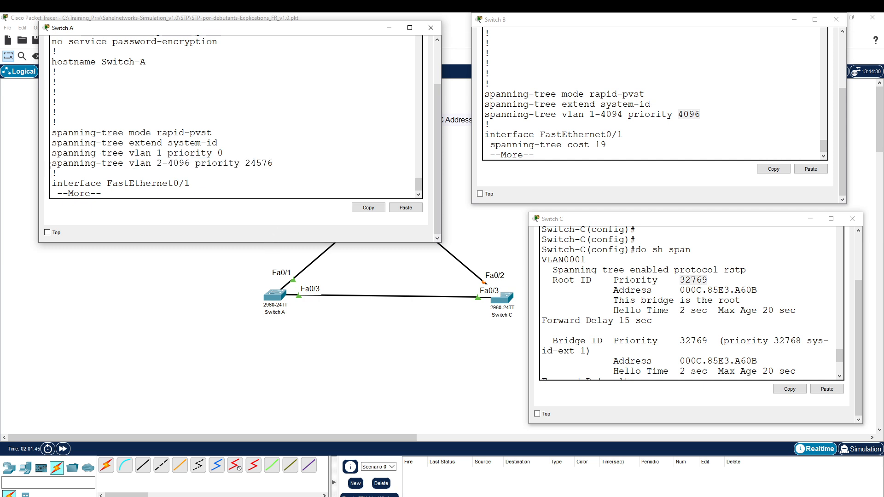
Exit the configuration listing on Switch A and run do sh span to review its root ID, bridge ID and port roles.
key("ctrl+c")
type("sh span")
key("Return")
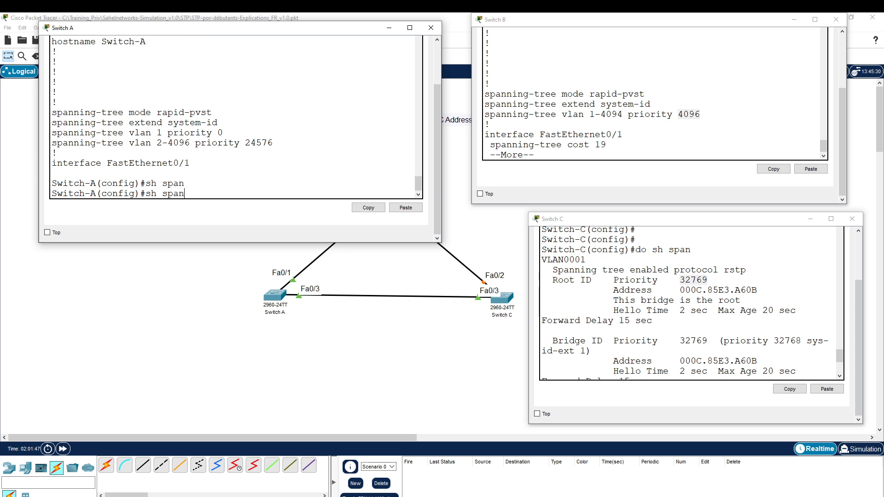
type("do sh span")
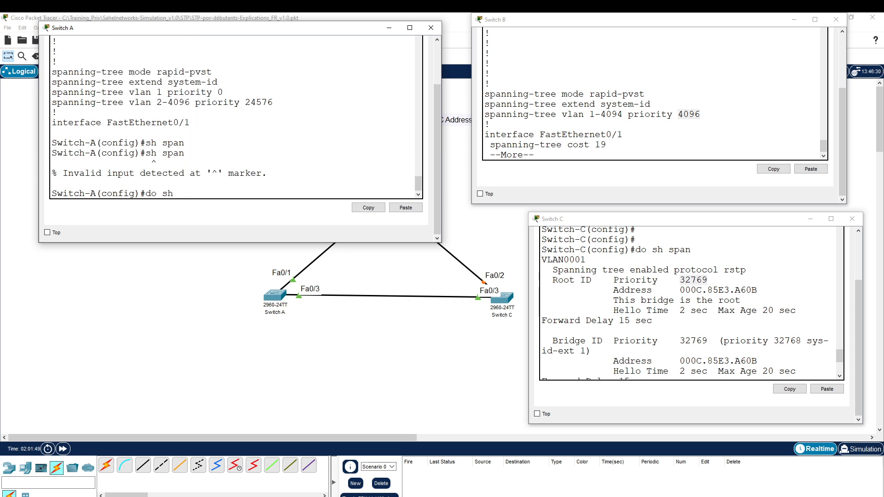
key("Return")
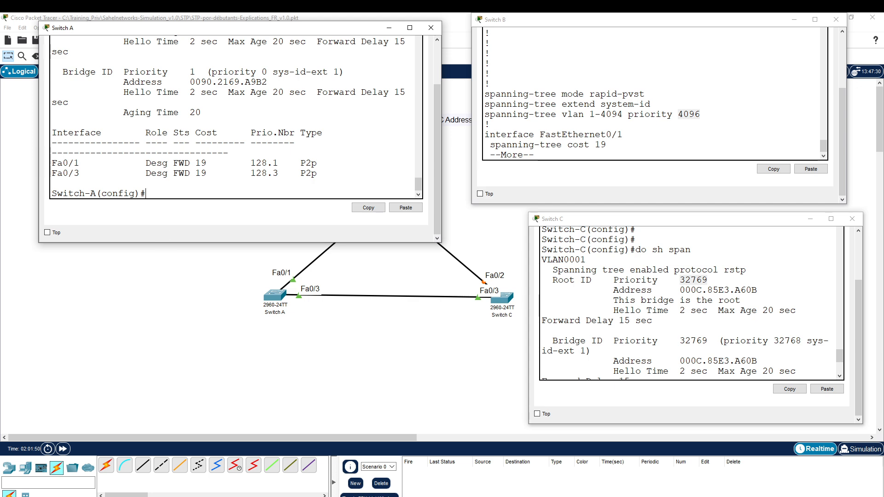
scroll(236, 117, "up", 3)
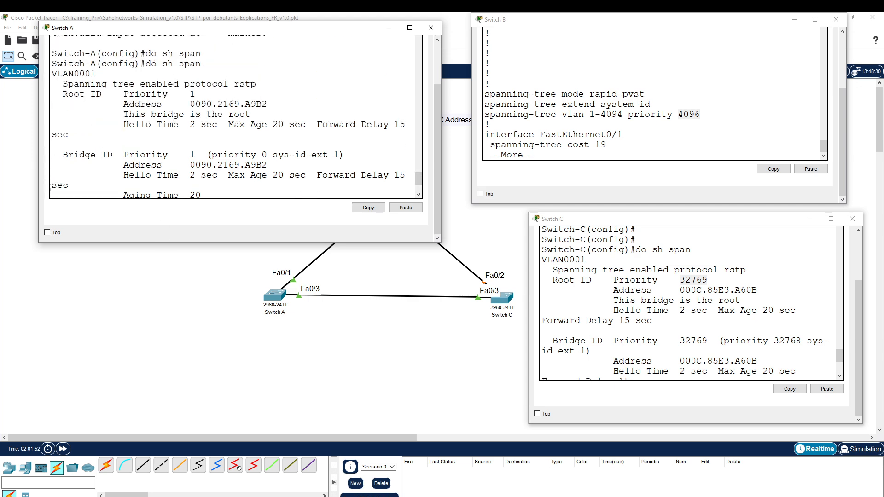
scroll(236, 116, "down", 3)
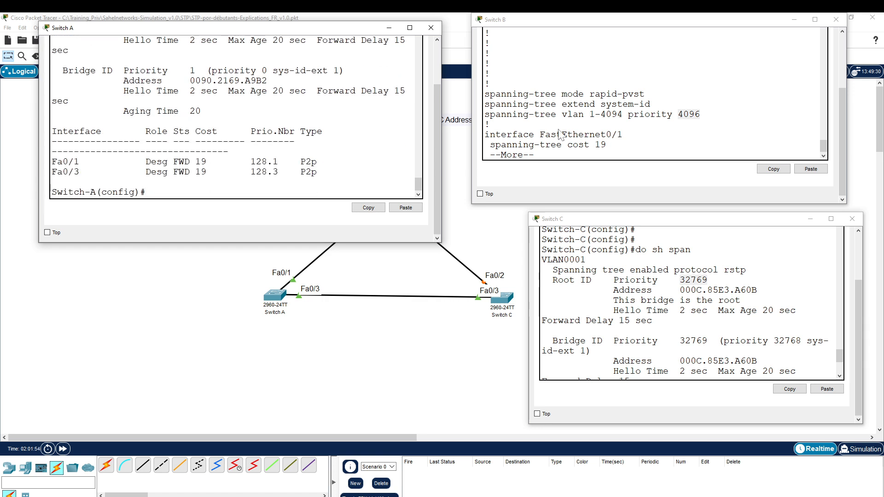
Exit the running configuration listing on Switch B and examine the priority value set for VLANs 1-4094.
left_click(490, 124)
key("q")
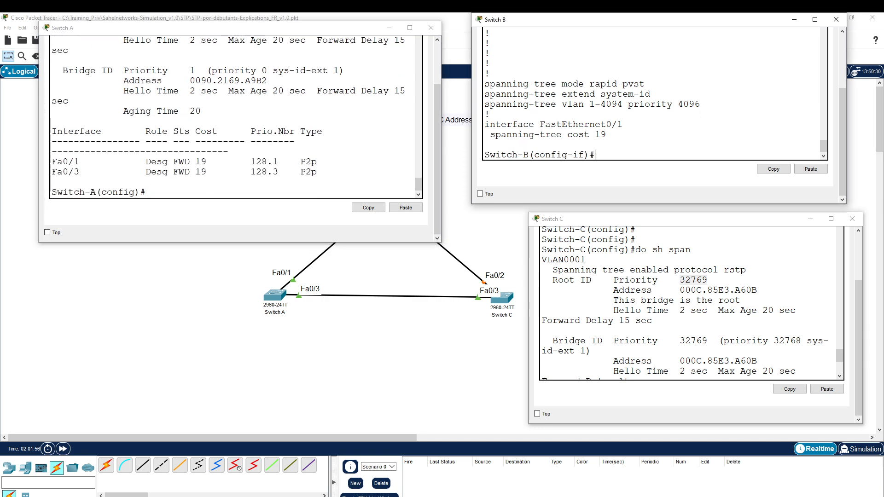
left_click_drag(700, 104, 677, 104)
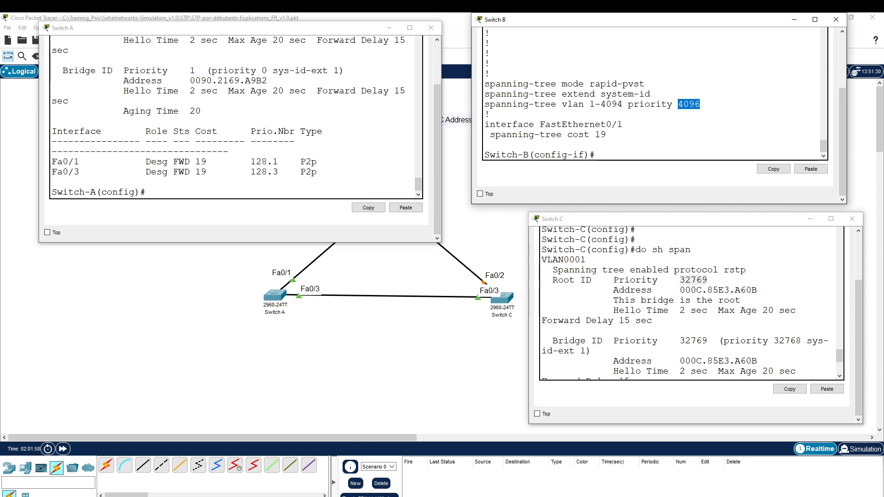